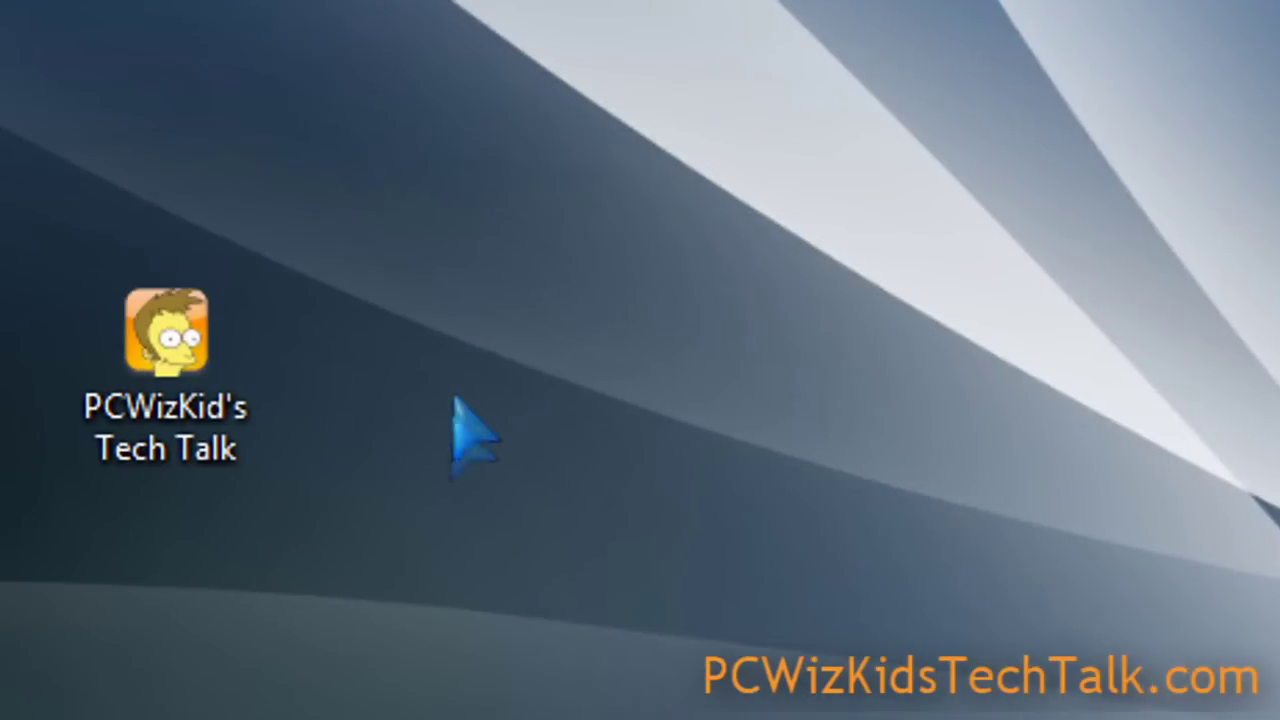
# Open Personalization from the desktop menu and scroll down past My Themes to Aero Themes.
pyautogui.rightClick(358, 300)
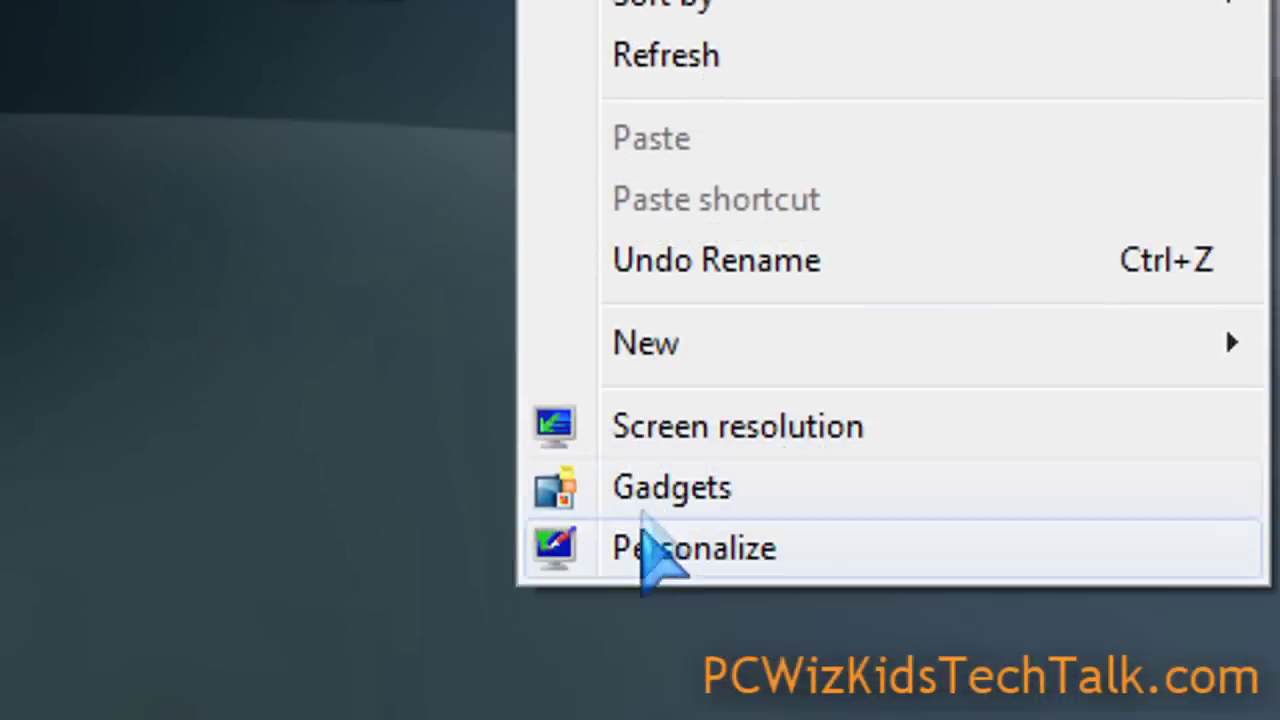
pyautogui.click(655, 548)
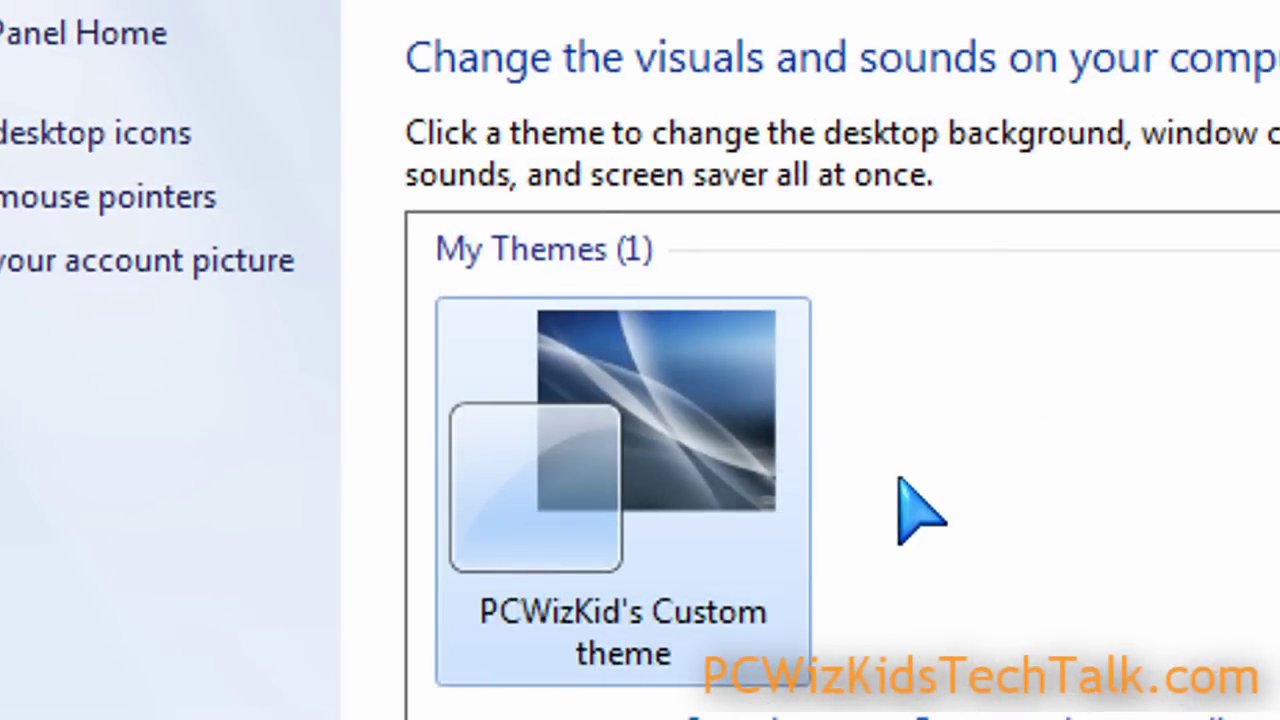
pyautogui.scroll(-3, 920, 512)
pyautogui.scroll(-1, 918, 510)
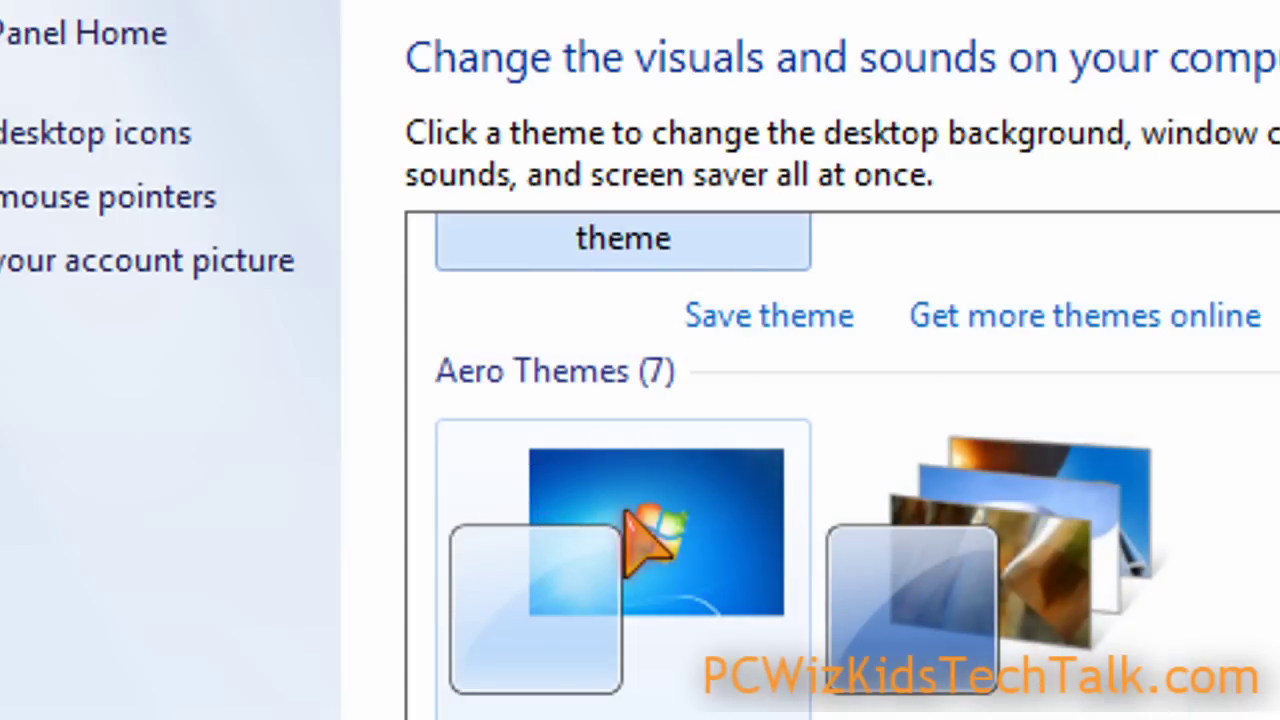
# Switch to the Explorer Themes window and reveal its full path, C:\Windows\Resources\Themes.
pyautogui.hotkey('alt', 'Tab')
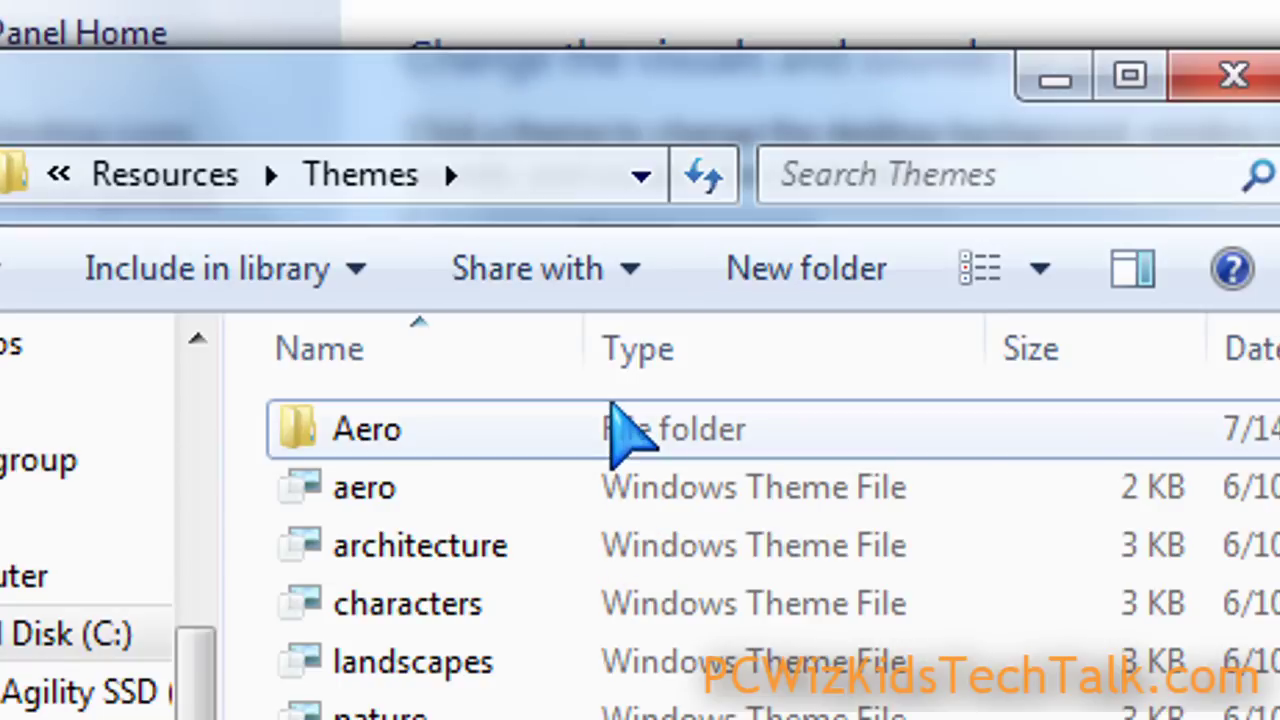
pyautogui.click(551, 177)
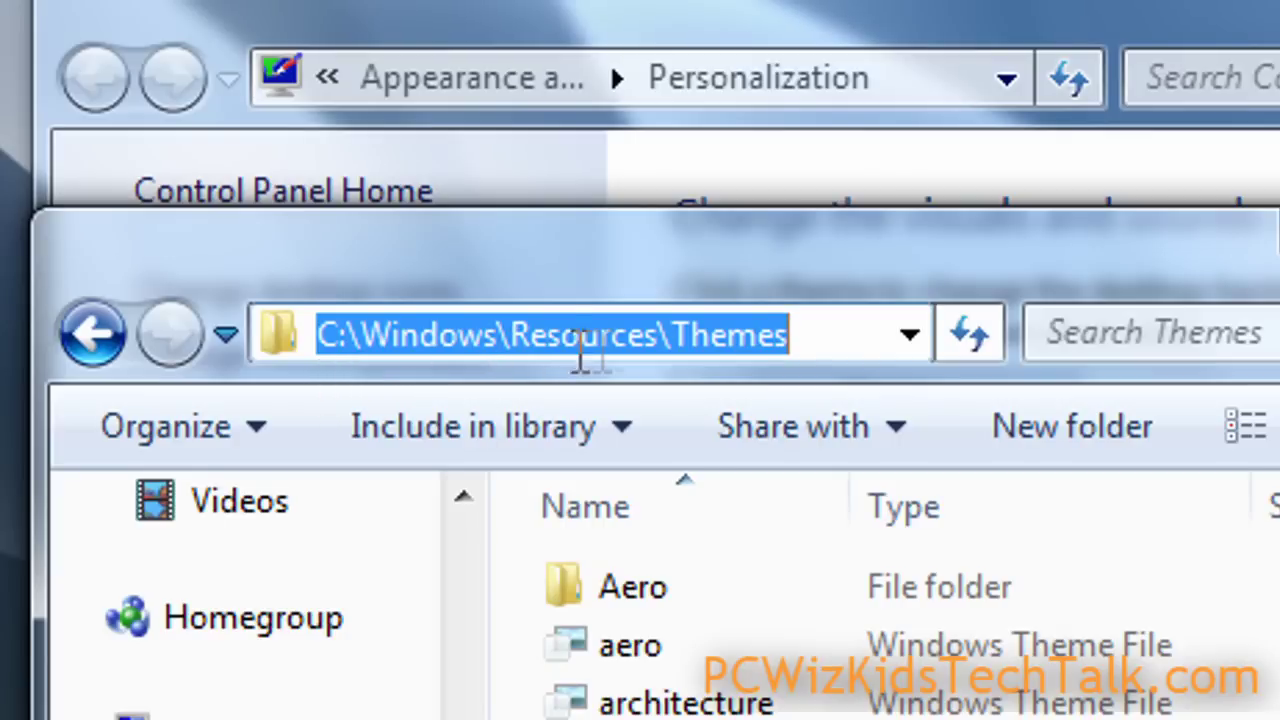
pyautogui.click(812, 340)
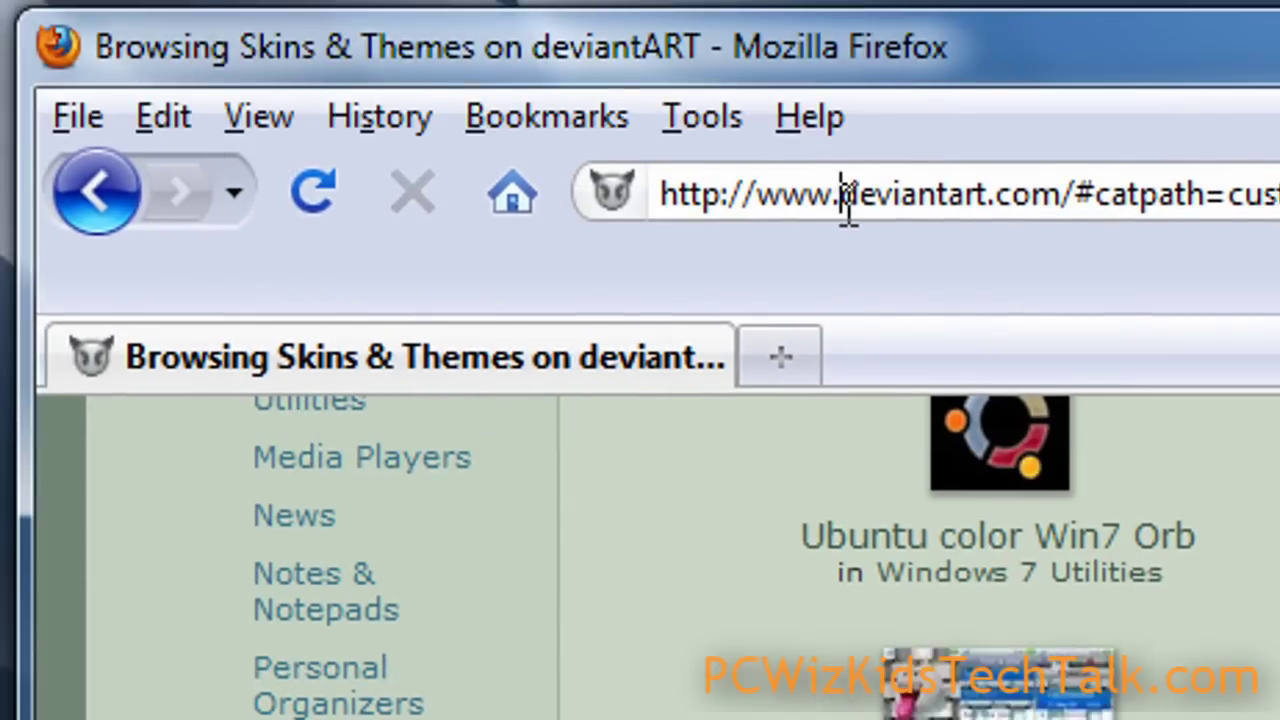
# Highlight deviantart.com in the Firefox address bar and scroll through the Skins & Themes categories.
pyautogui.moveTo(873, 170); pyautogui.dragTo(1102, 177)
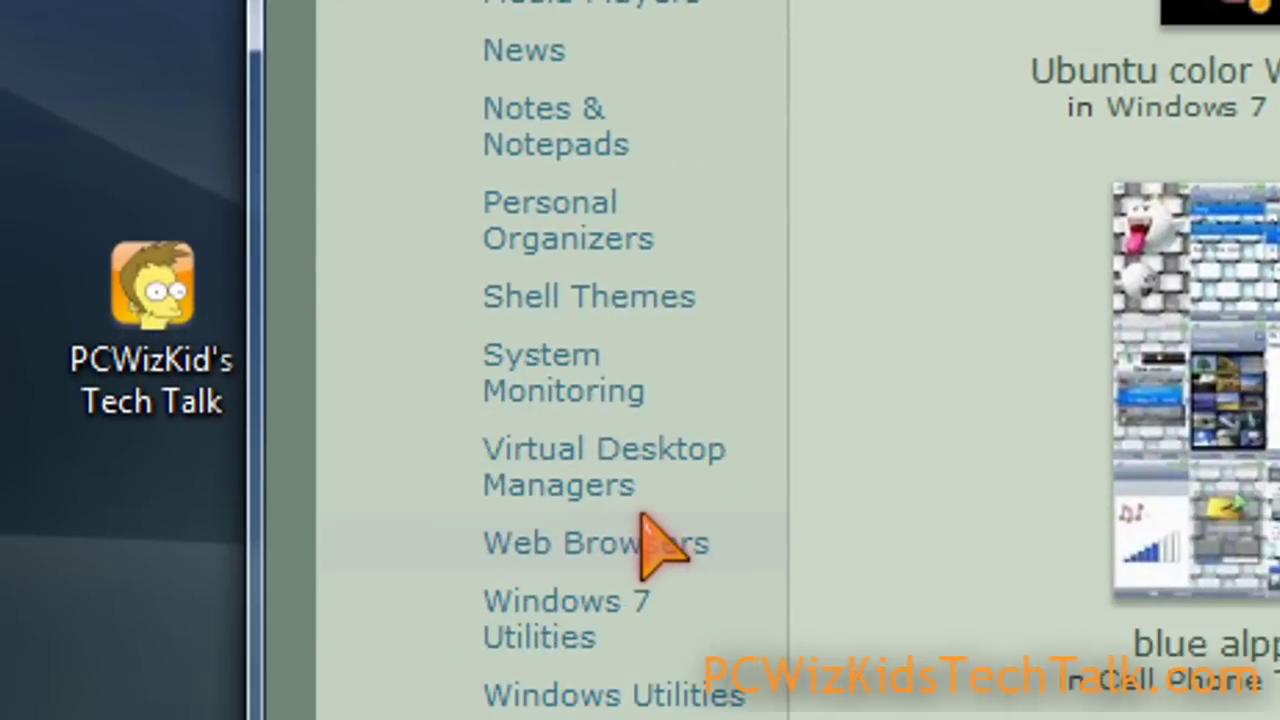
pyautogui.scroll(4, 656, 545)
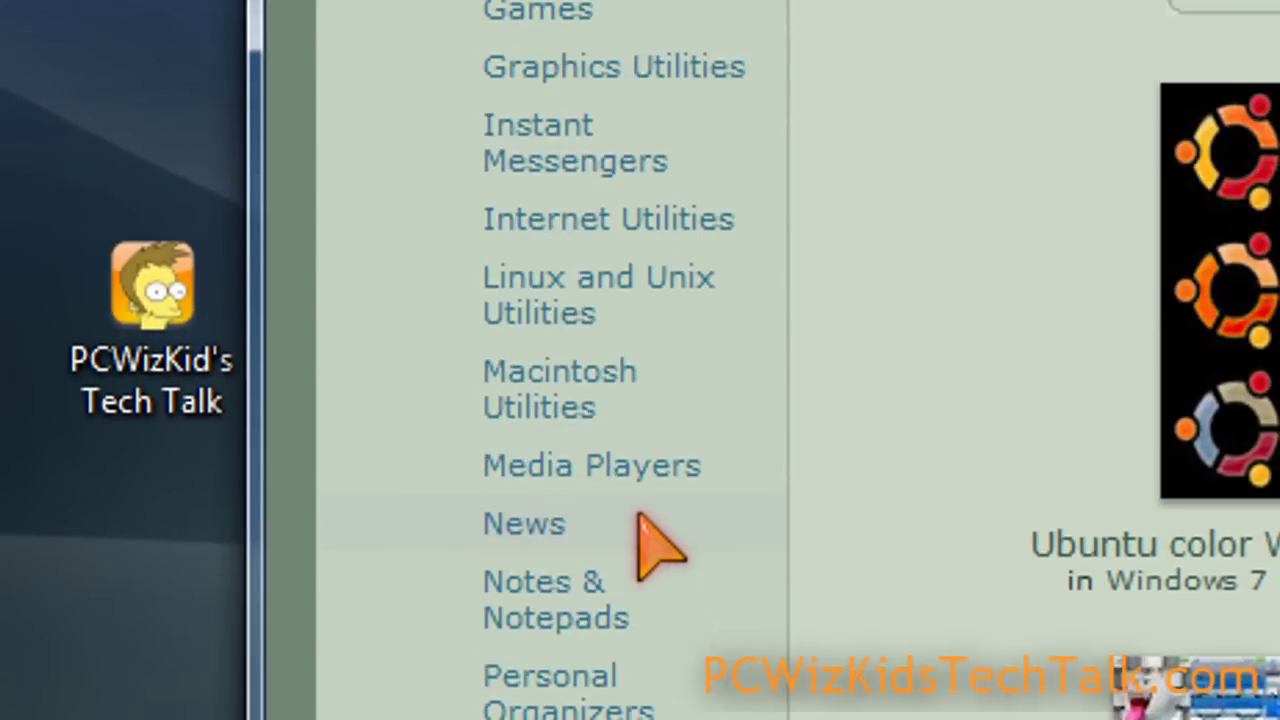
pyautogui.scroll(10, 656, 545)
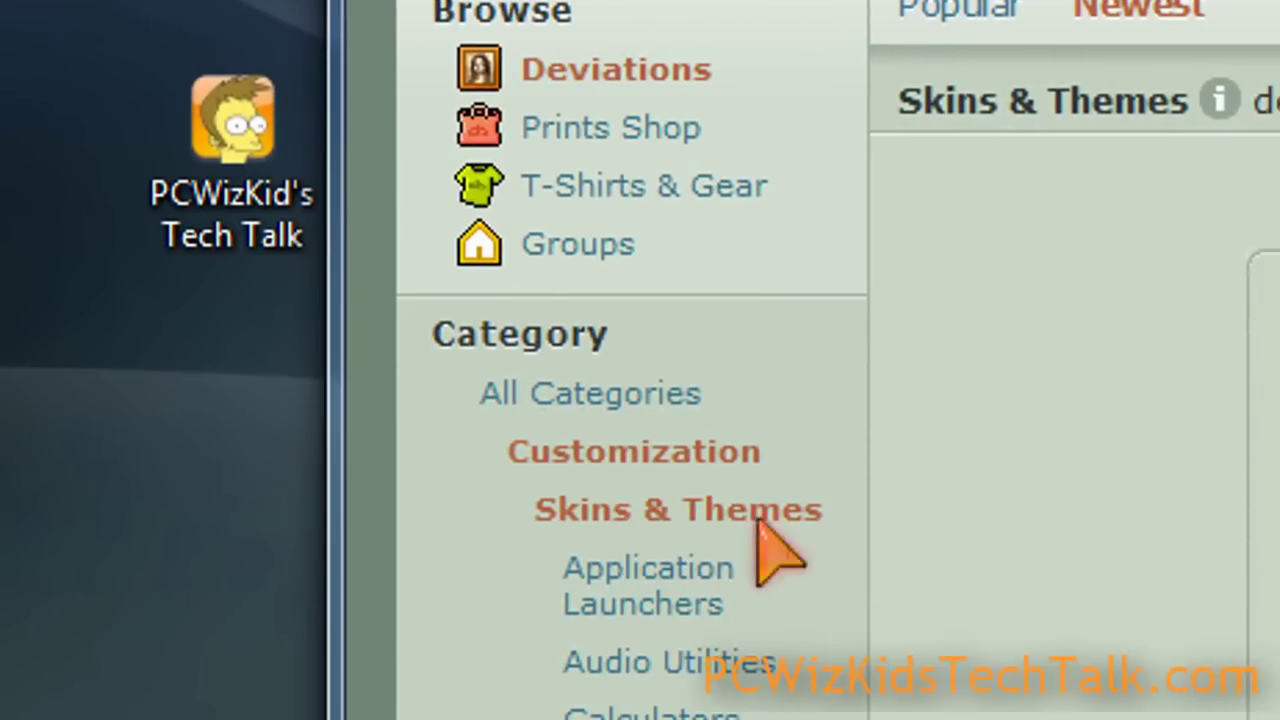
pyautogui.scroll(-15, 752, 562)
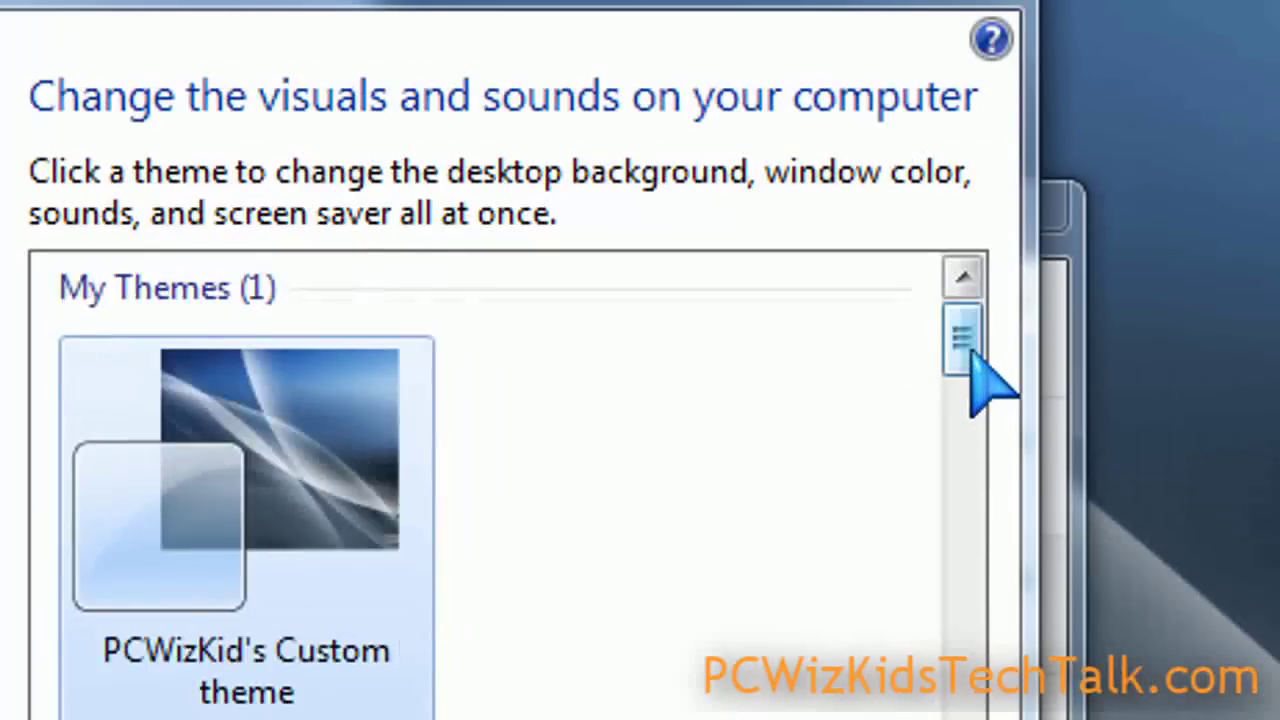
# Scroll the Personalization themes list down to the installed themes.
pyautogui.moveTo(971, 343); pyautogui.dragTo(951, 625)
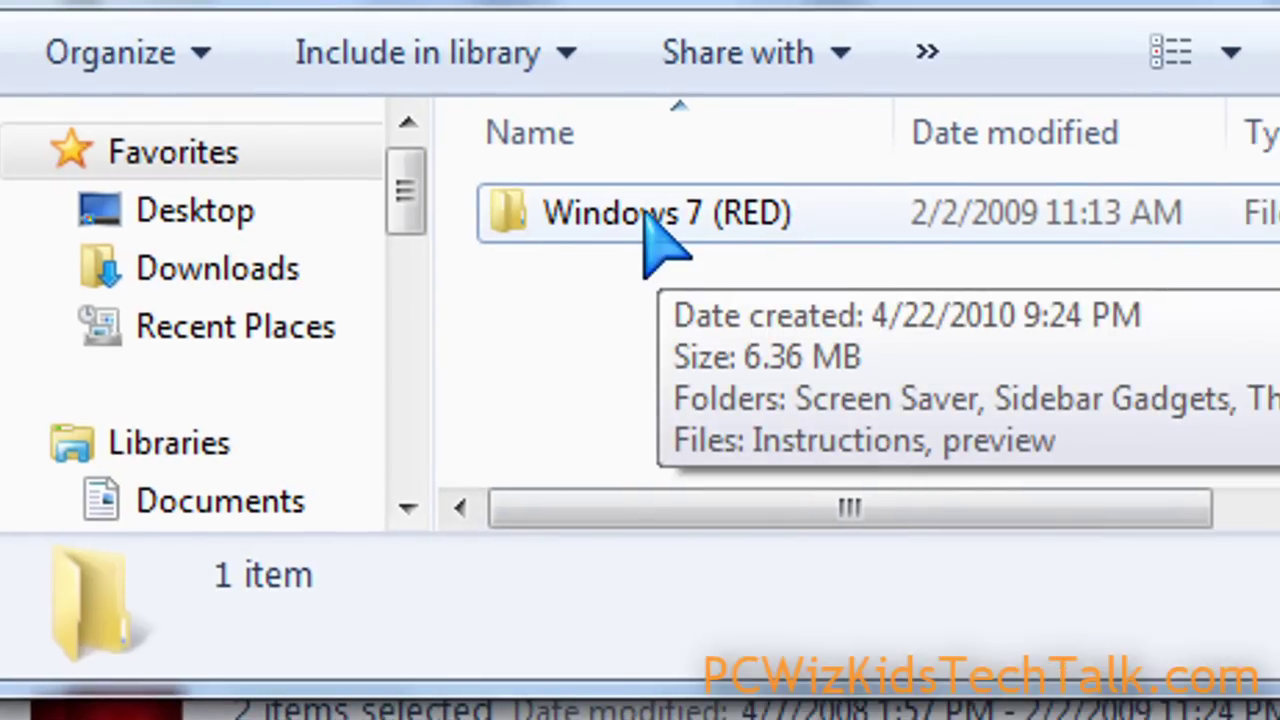
# Browse the Windows 7 (RED) Screen Saver and Sidebar Gadgets subfolders, then open its Theme folder.
pyautogui.doubleClick(650, 215)
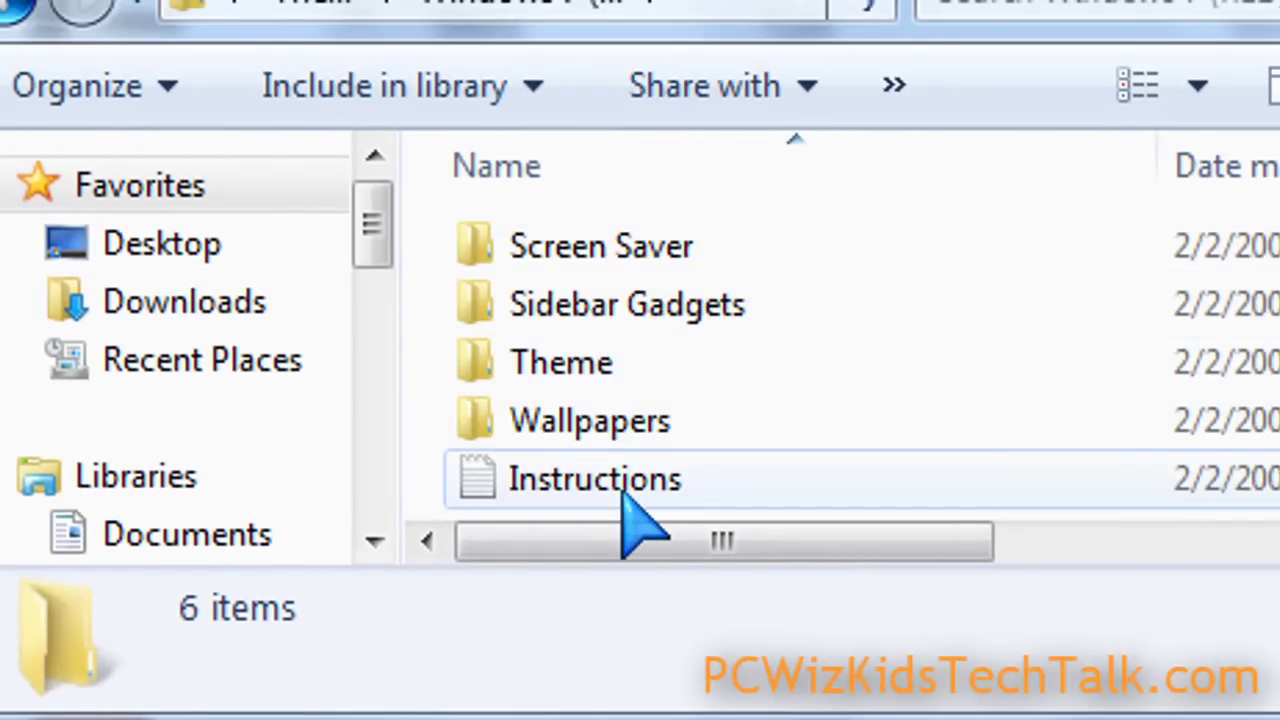
pyautogui.scroll(-1, 622, 496)
pyautogui.scroll(1, 621, 490)
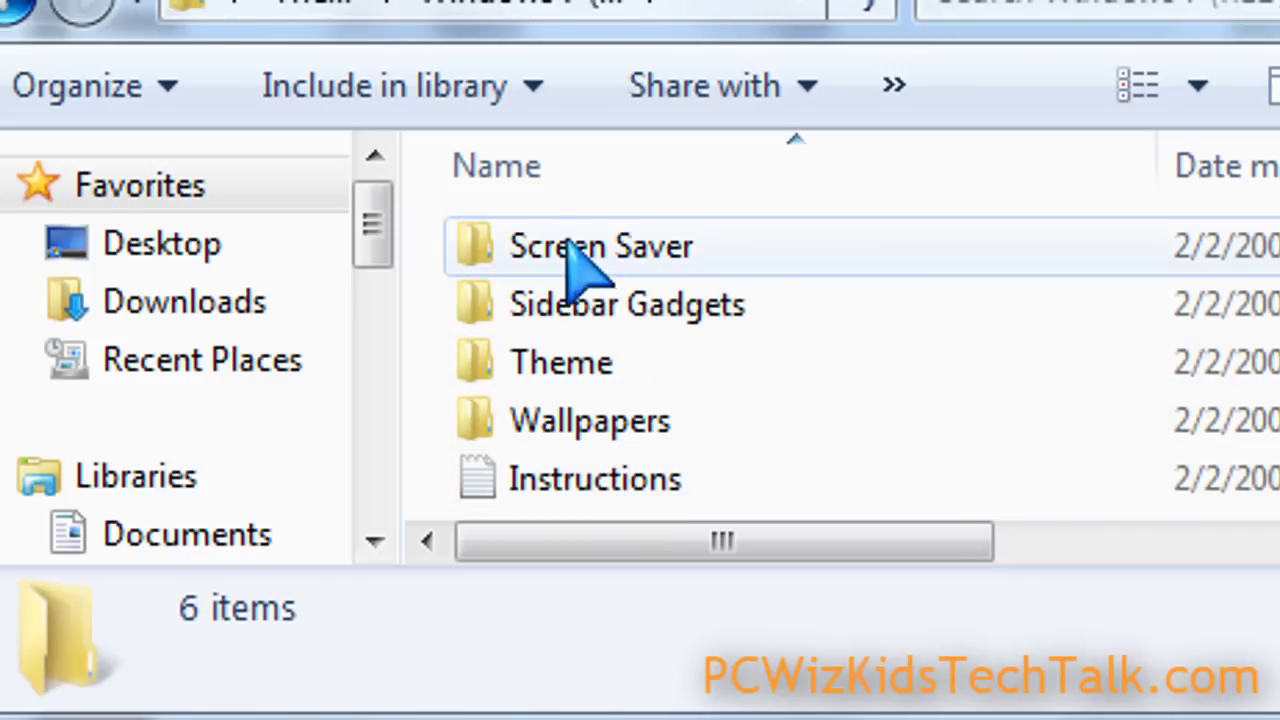
pyautogui.doubleClick(612, 248)
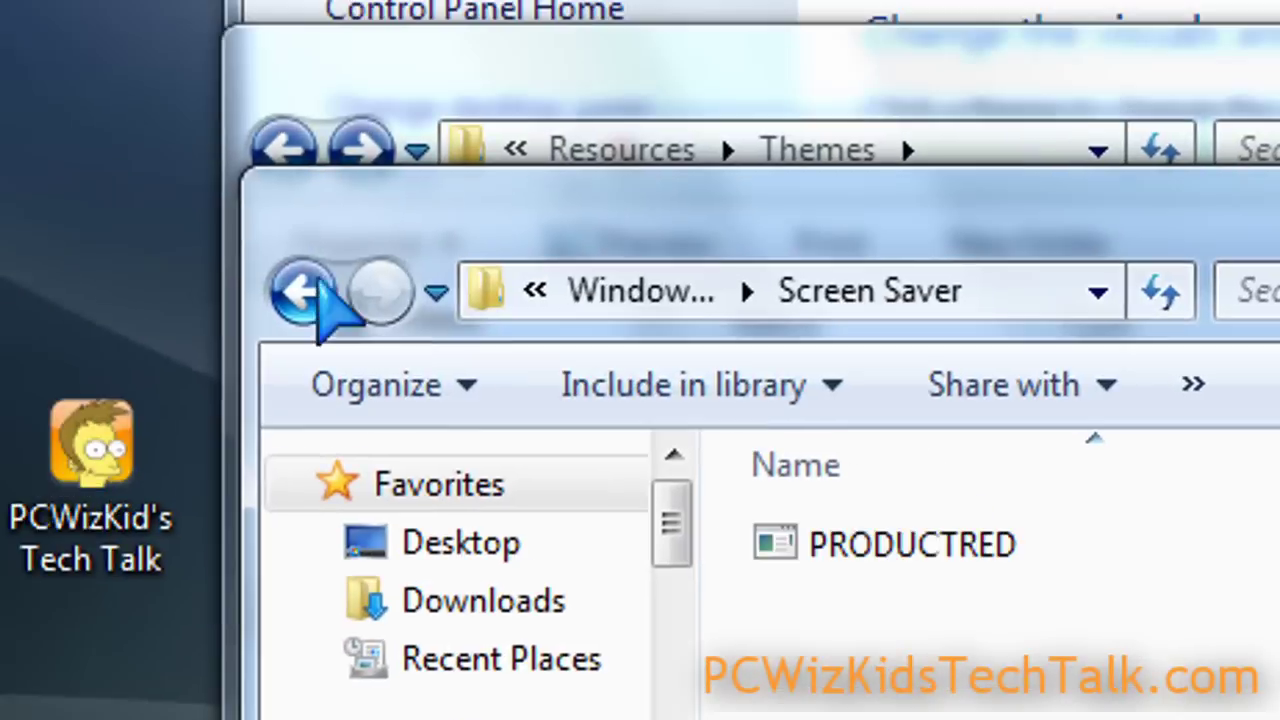
pyautogui.click(306, 289)
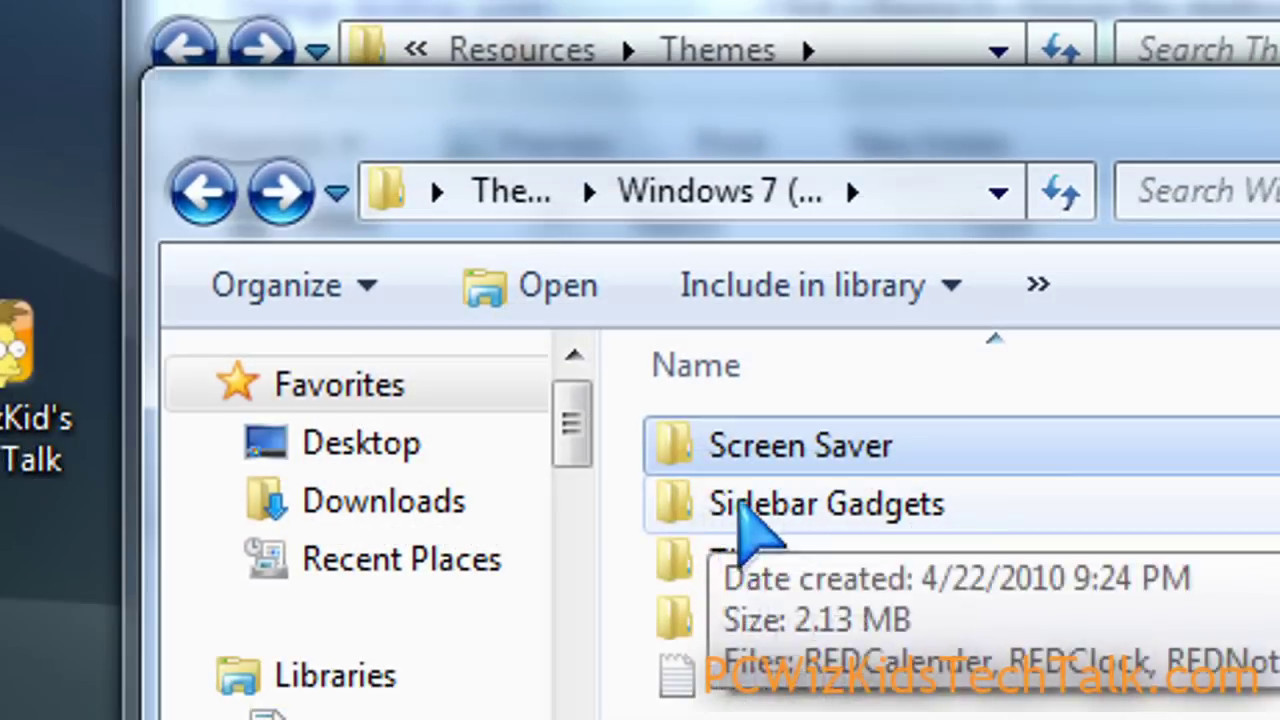
pyautogui.doubleClick(745, 505)
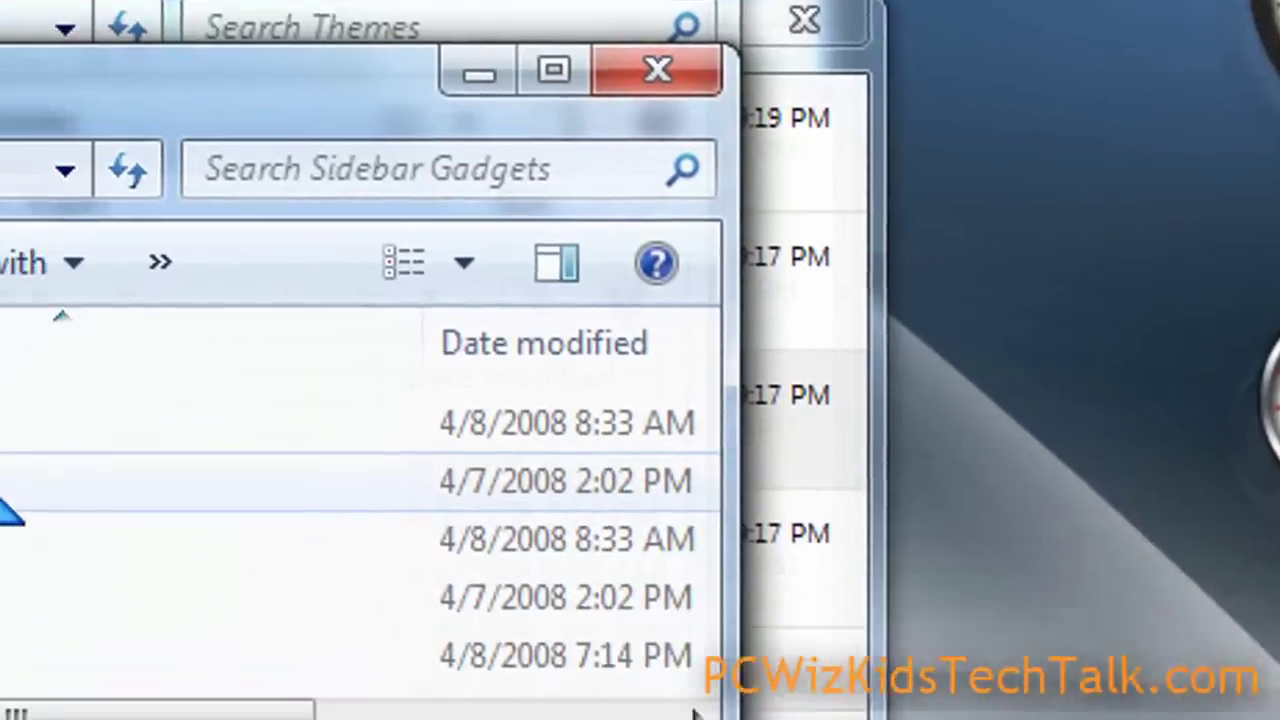
pyautogui.click(320, 345)
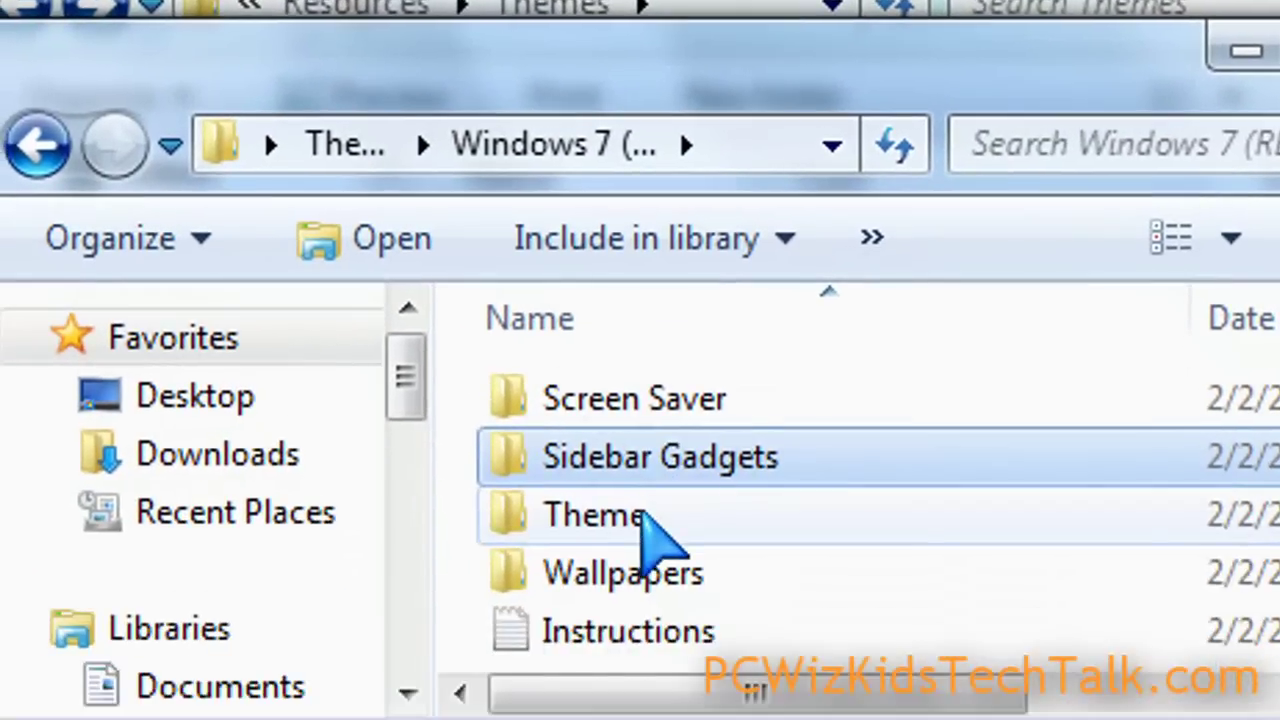
pyautogui.doubleClick(640, 682)
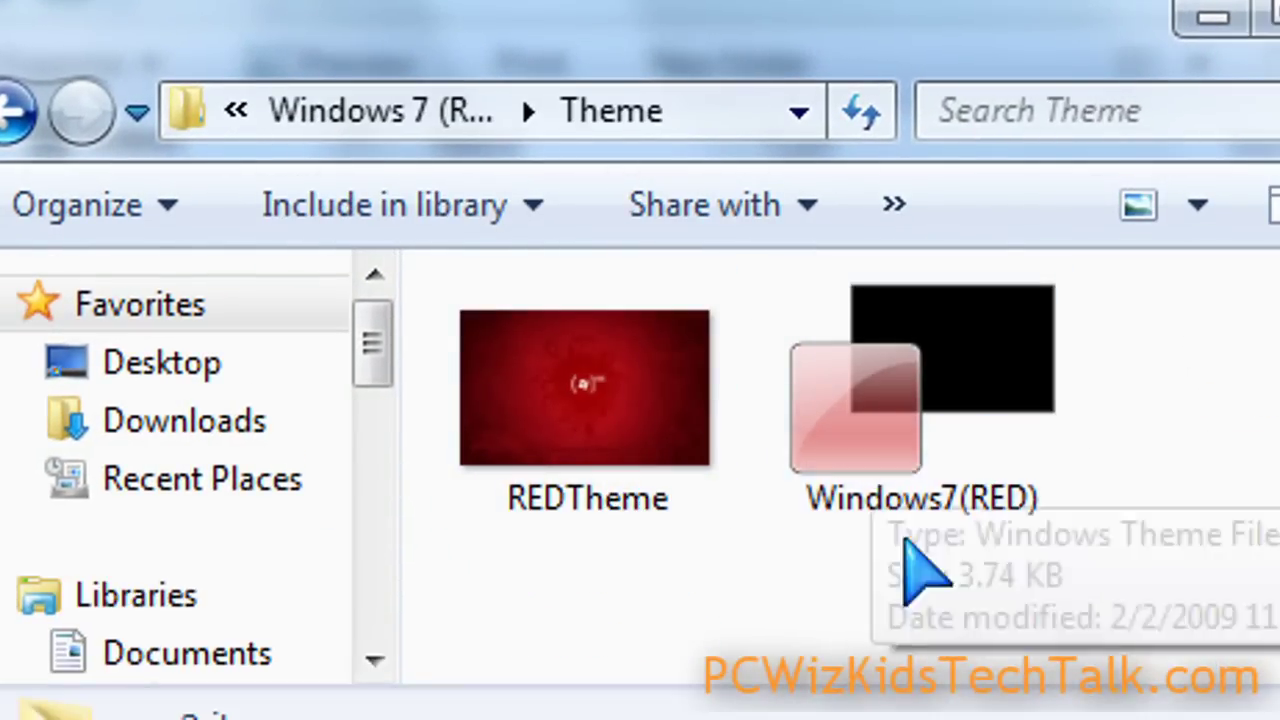
# Copy the REDTheme image and Windows7(RED) theme file from the Theme folder.
pyautogui.moveTo(957, 614); pyautogui.dragTo(671, 414)
pyautogui.rightClick(648, 400)
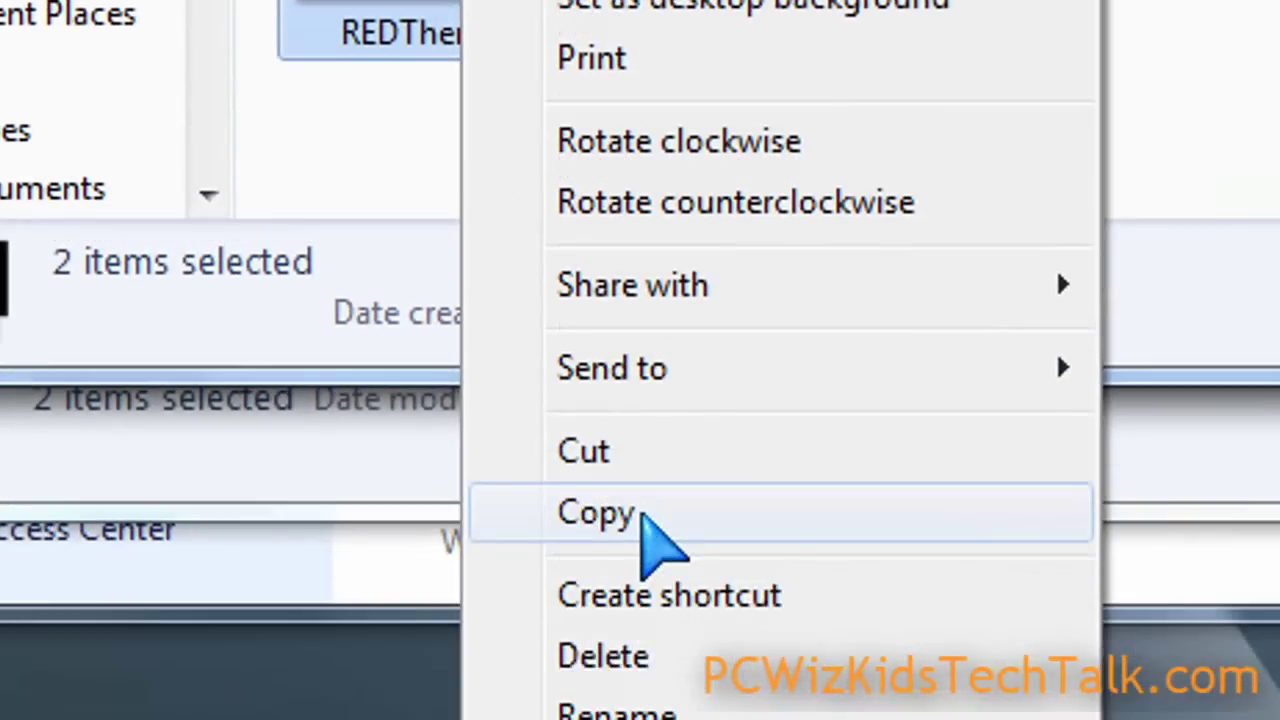
pyautogui.click(640, 515)
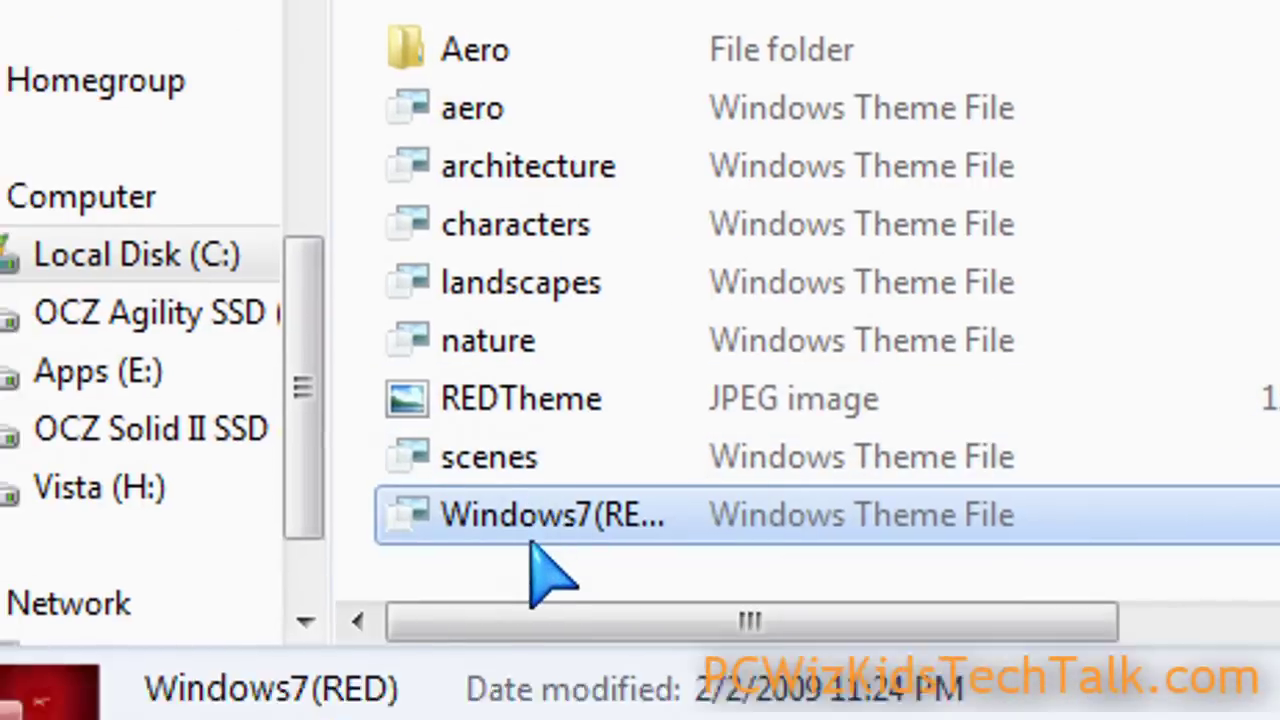
# In C:\Windows\Resources\Themes, select the pasted REDTheme and Windows7(RED) files.
pyautogui.click(640, 44)
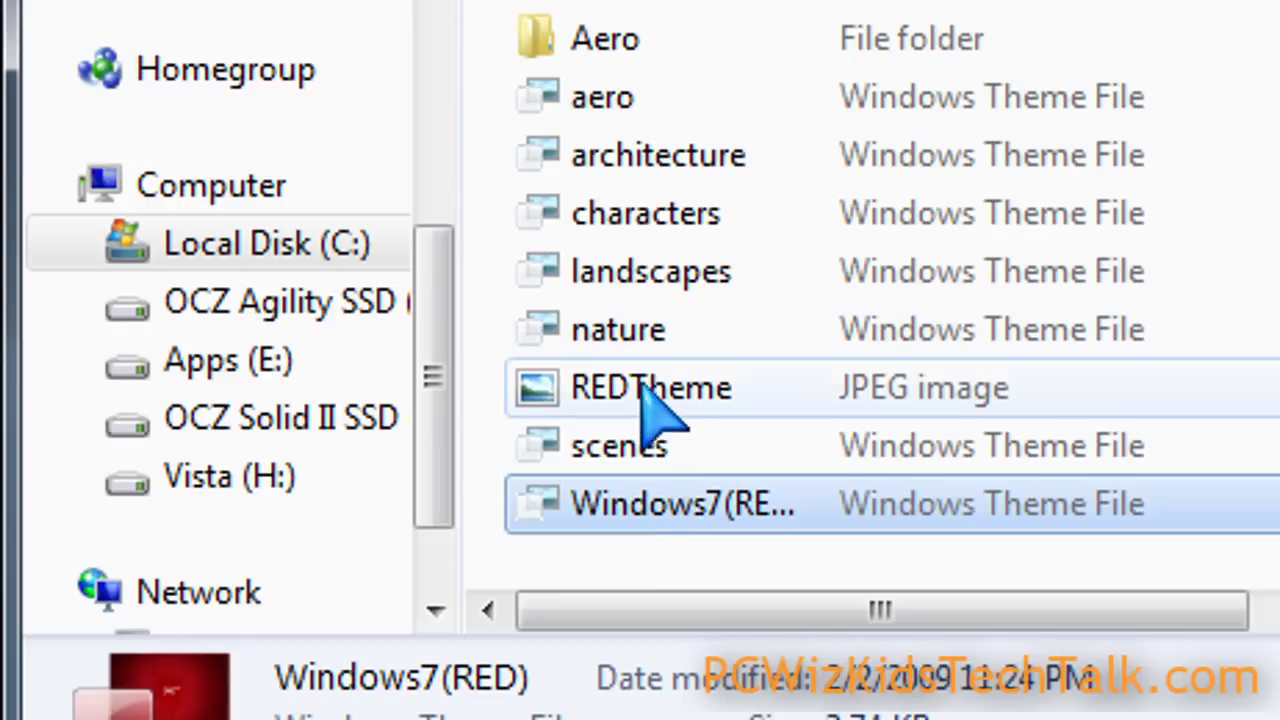
pyautogui.click(640, 421)
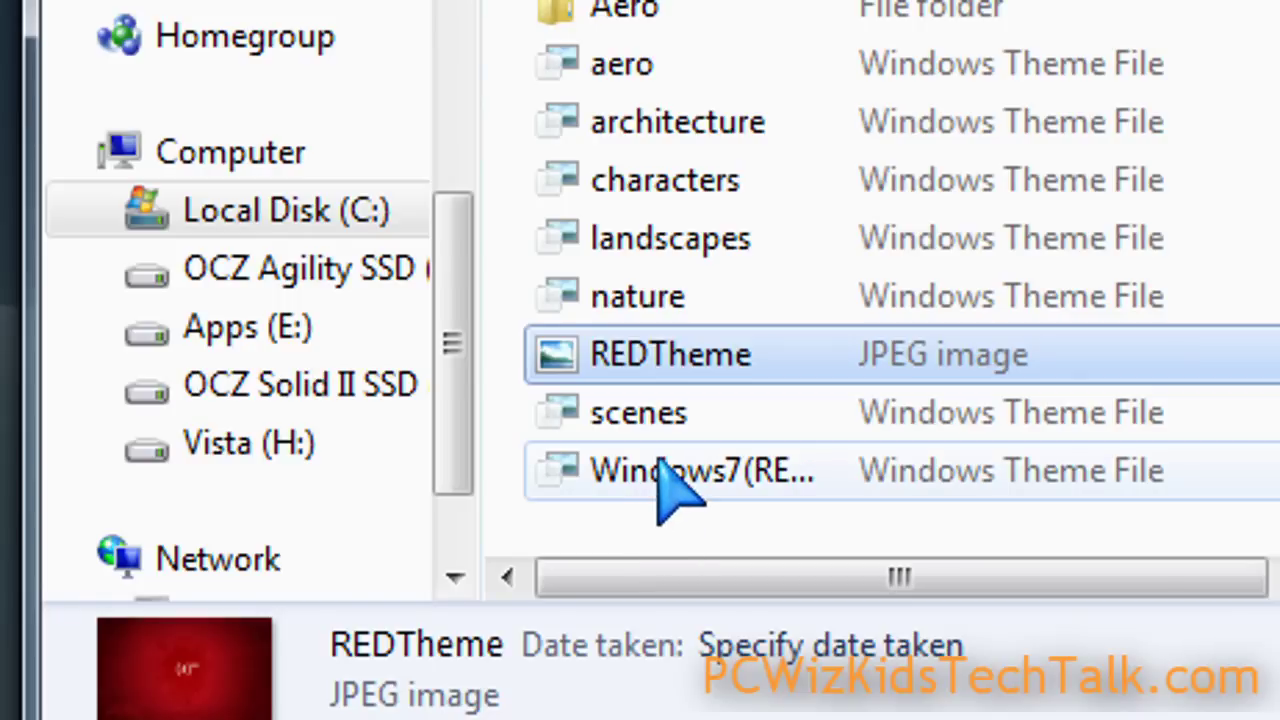
pyautogui.keyDown('ctrl'); pyautogui.click(640, 495); pyautogui.keyUp('ctrl')
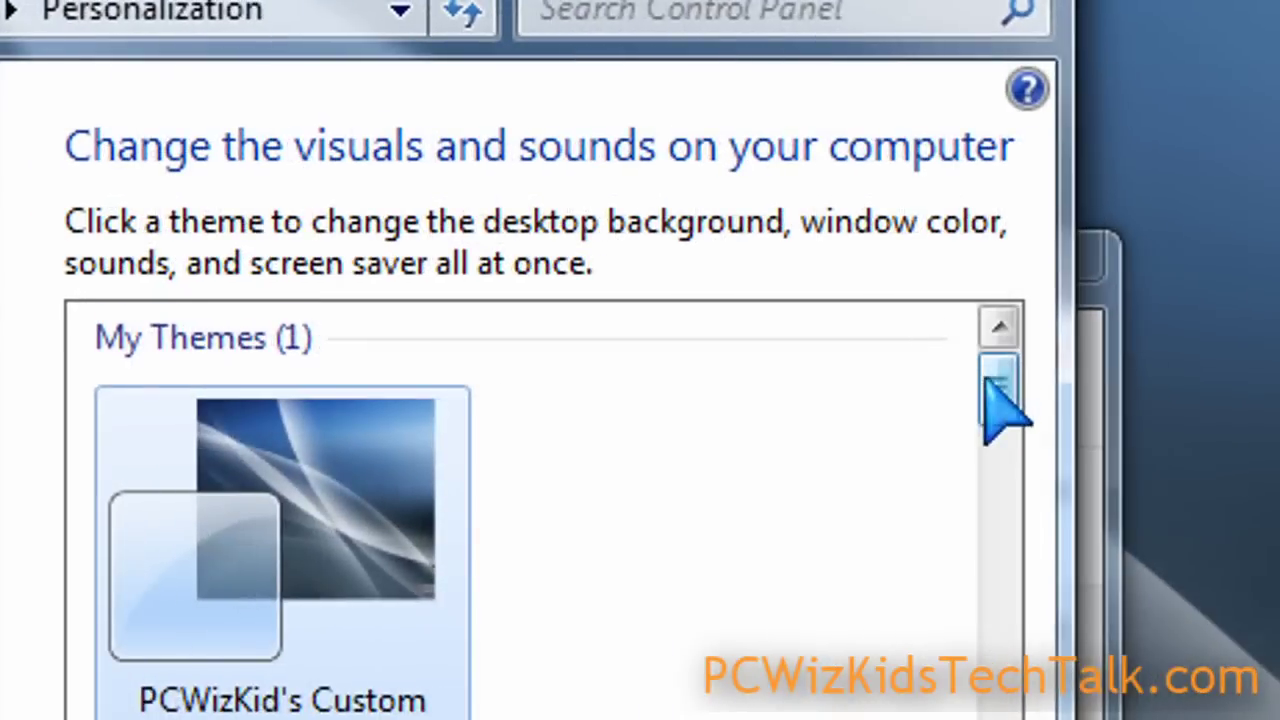
# Apply the Windows7(RED) theme from Installed Themes, then minimize Personalization.
pyautogui.moveTo(990, 375); pyautogui.dragTo(917, 673)
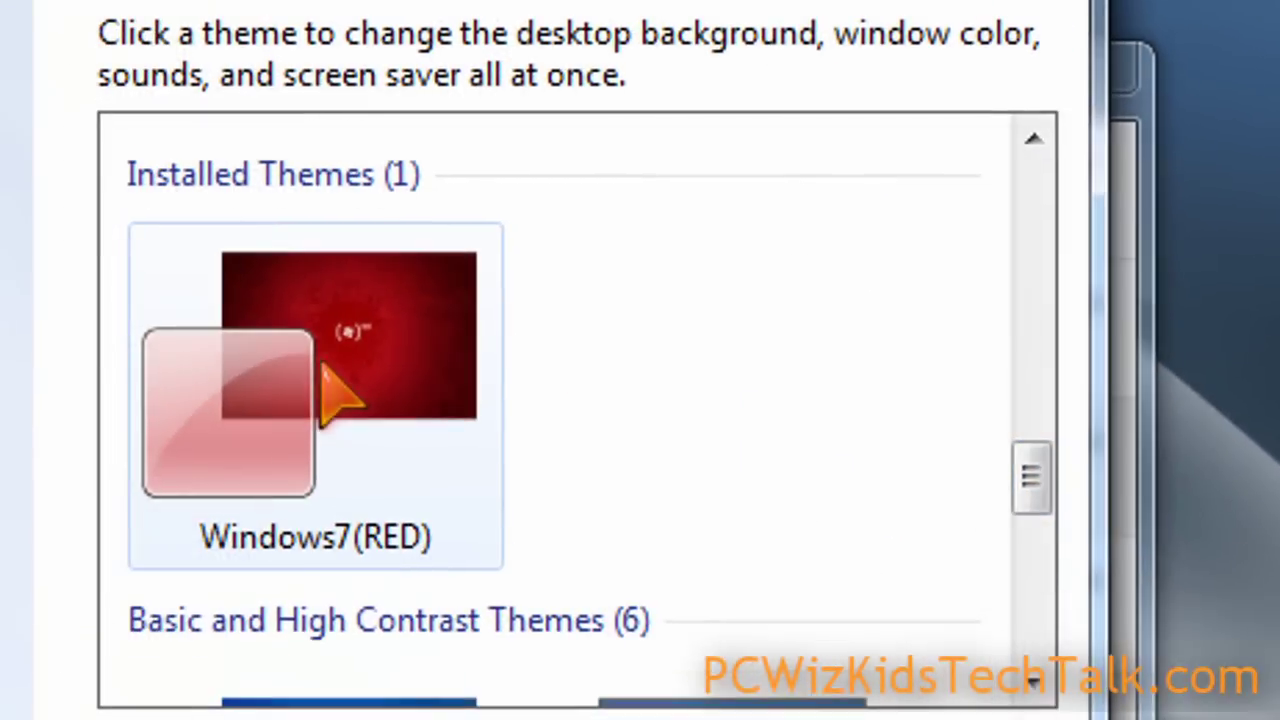
pyautogui.click(322, 368)
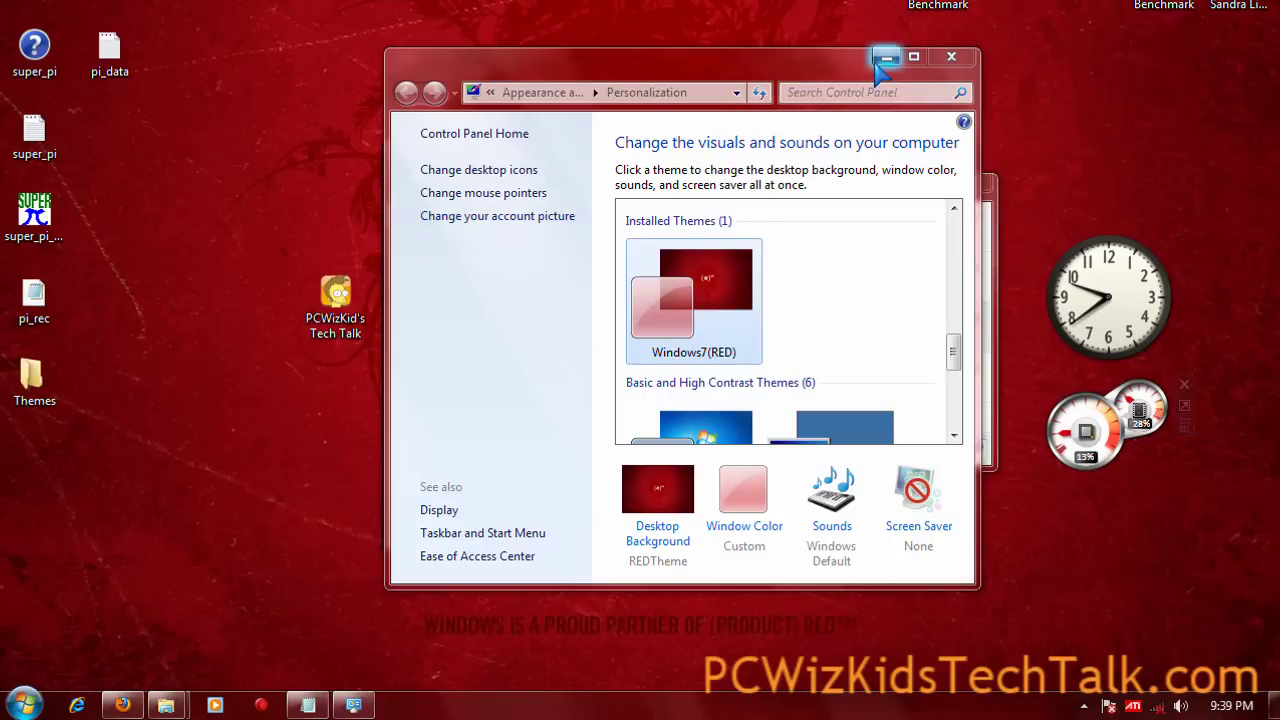
pyautogui.click(885, 58)
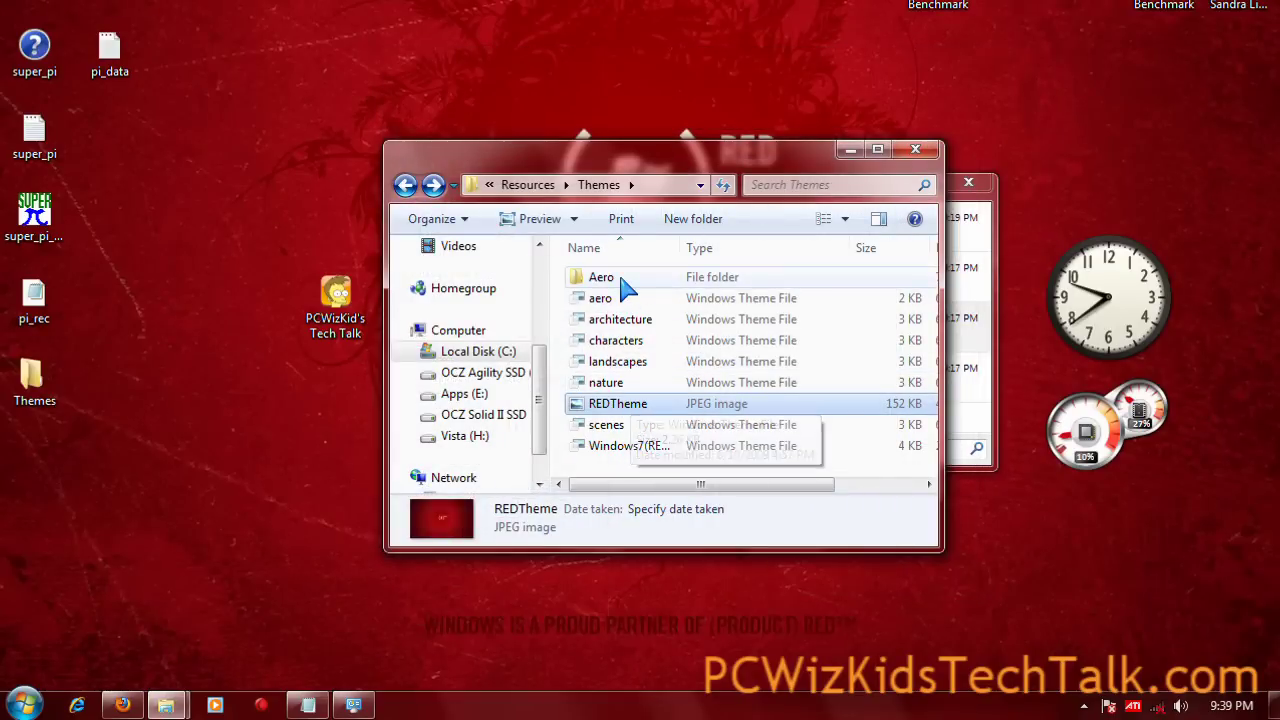
# Return to the Theme folder window and open the Windows 7 (RED) Sidebar Gadgets folder.
pyautogui.hotkey('alt', 'Tab')
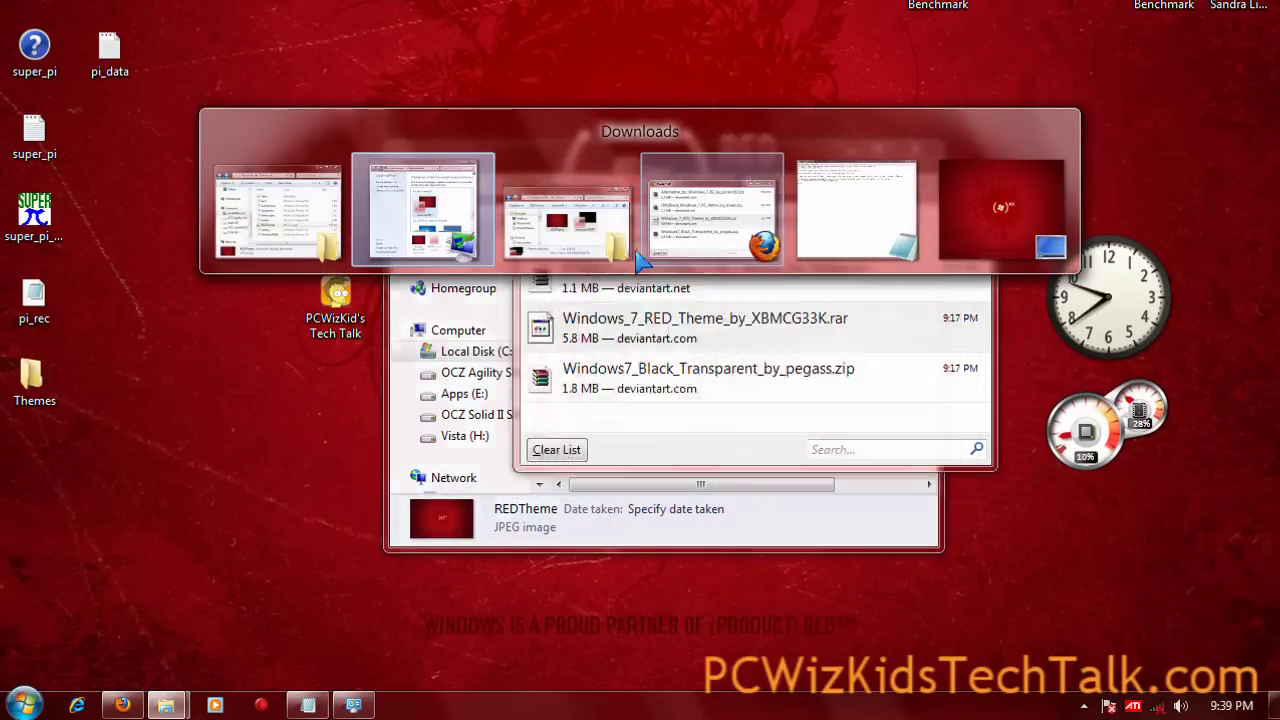
pyautogui.hotkey('alt', 'Tab')
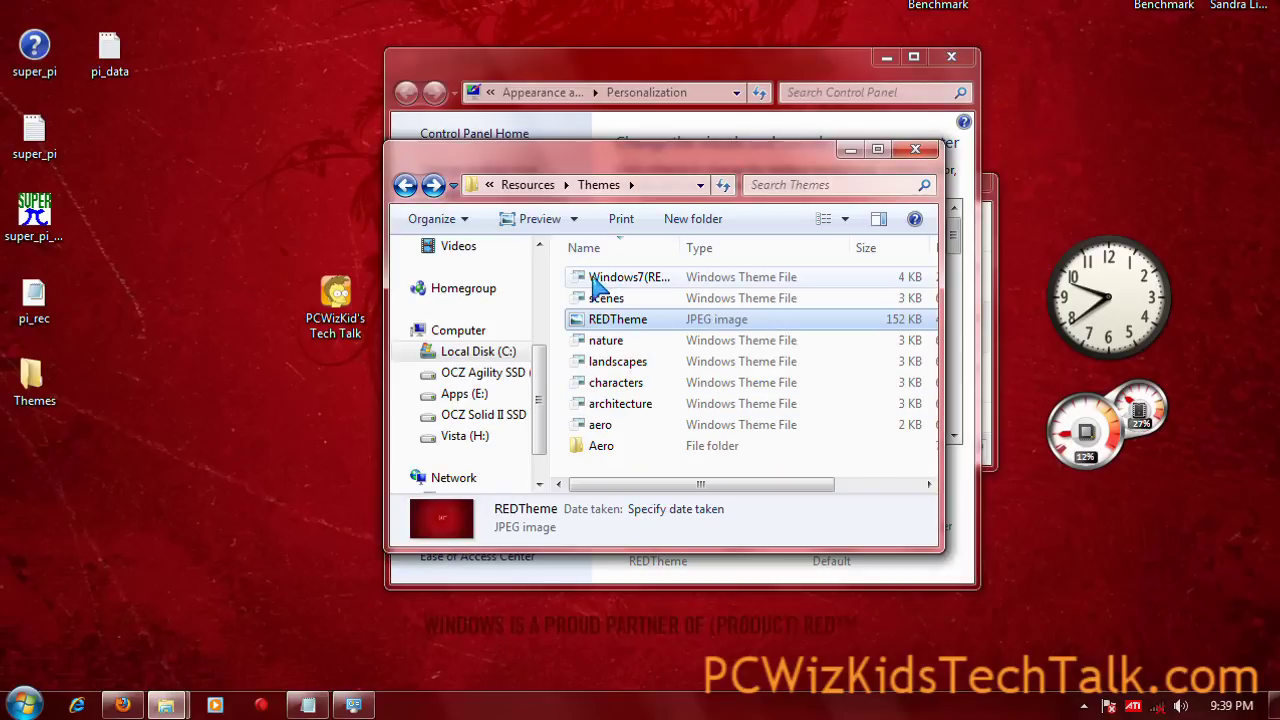
pyautogui.hotkey('alt', 'Tab')
pyautogui.hotkey('alt', 'Tab')
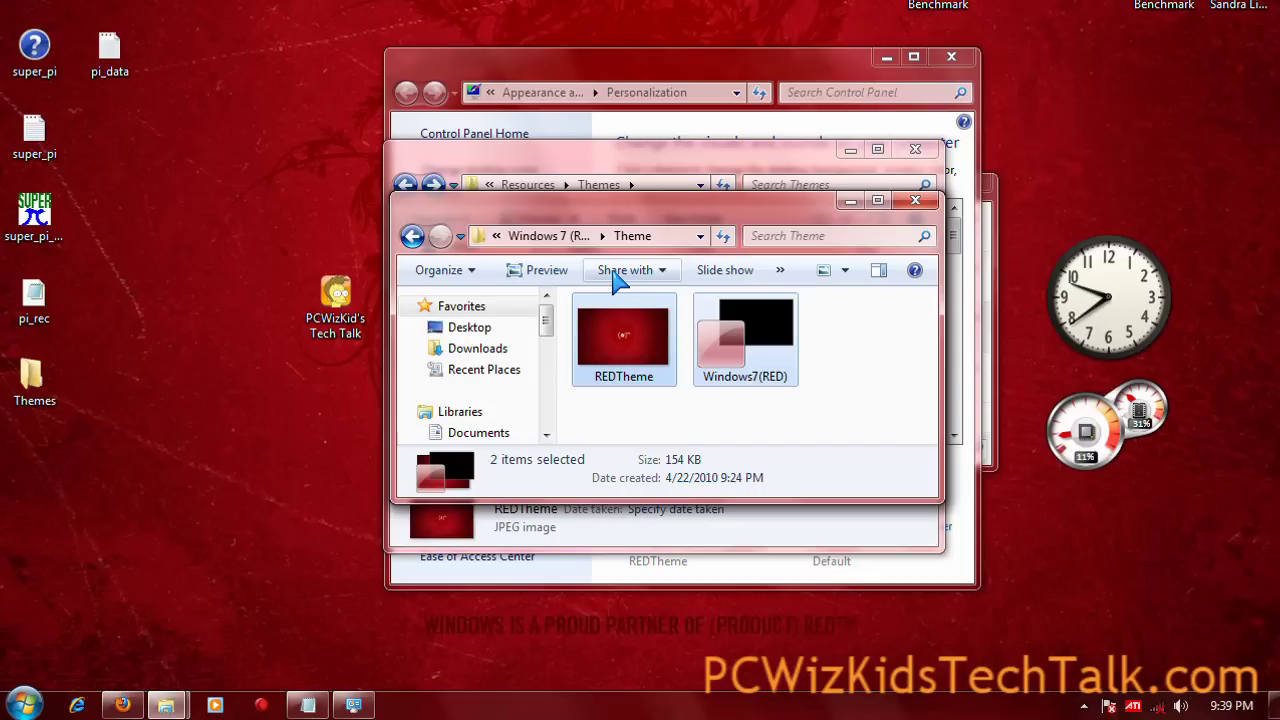
pyautogui.click(560, 238)
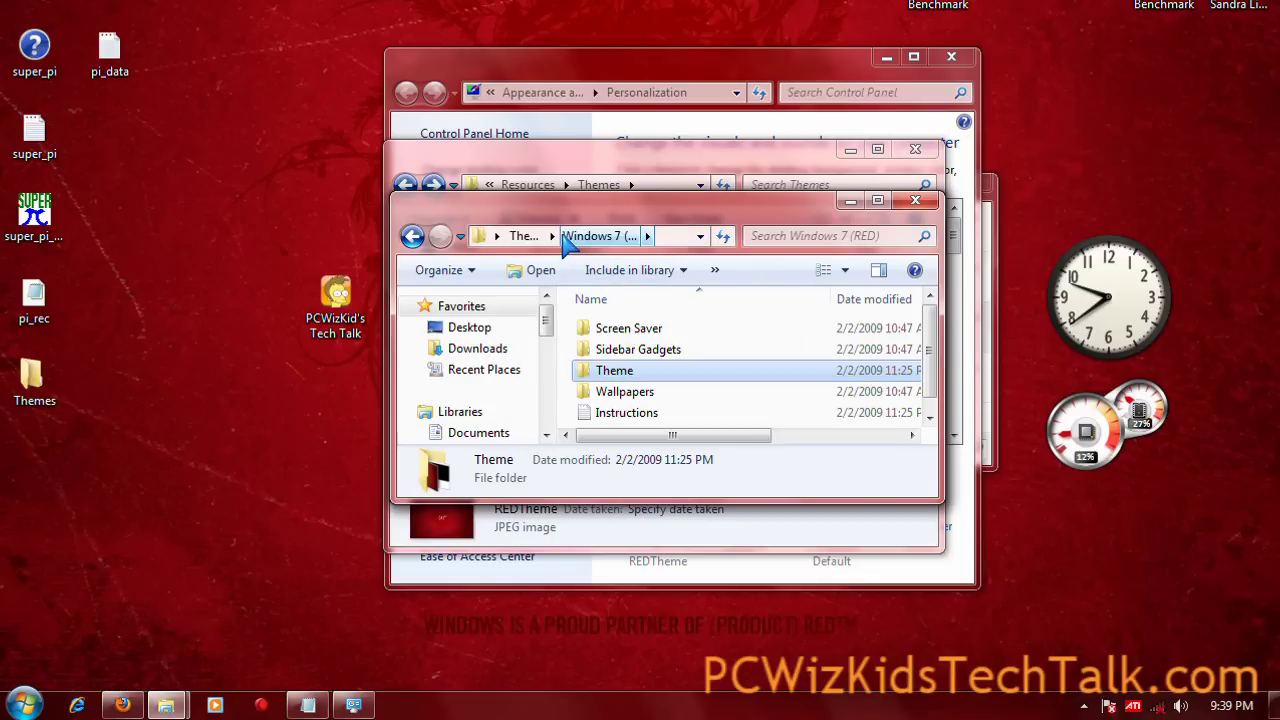
pyautogui.doubleClick(627, 351)
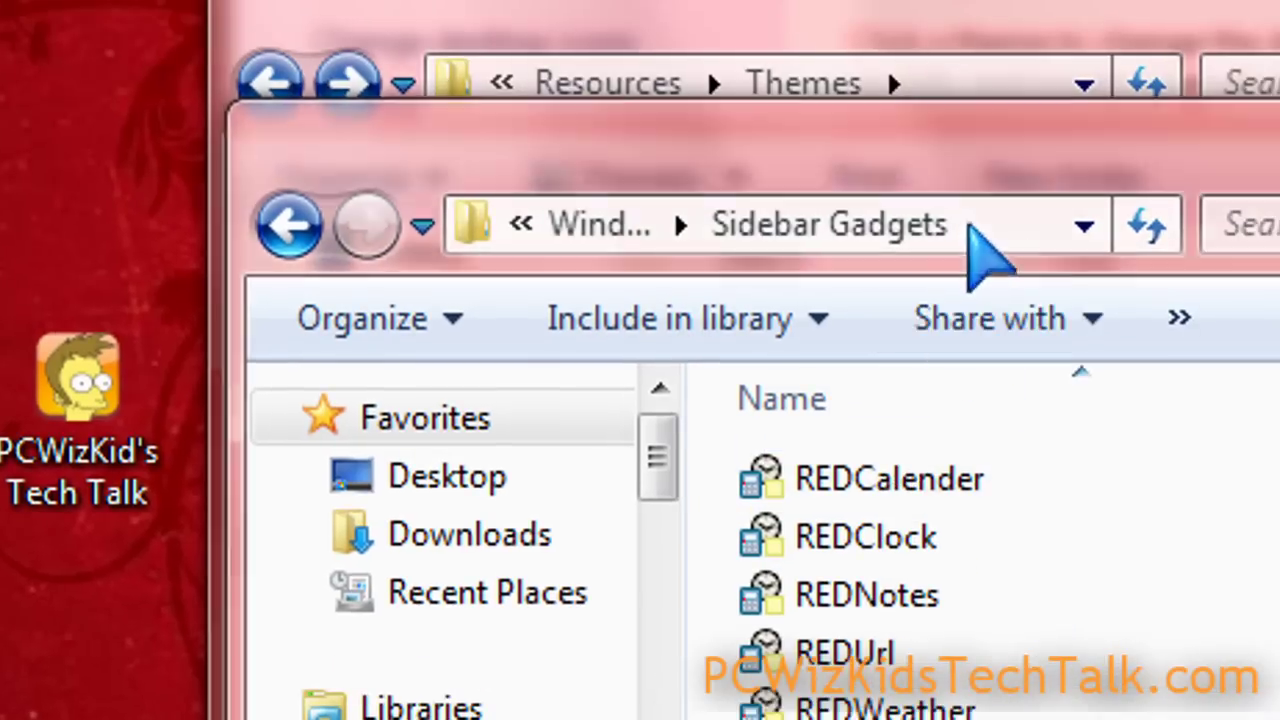
# Install the REDCalender gadget, accepting the unsigned-gadget security warning.
pyautogui.click(939, 138)
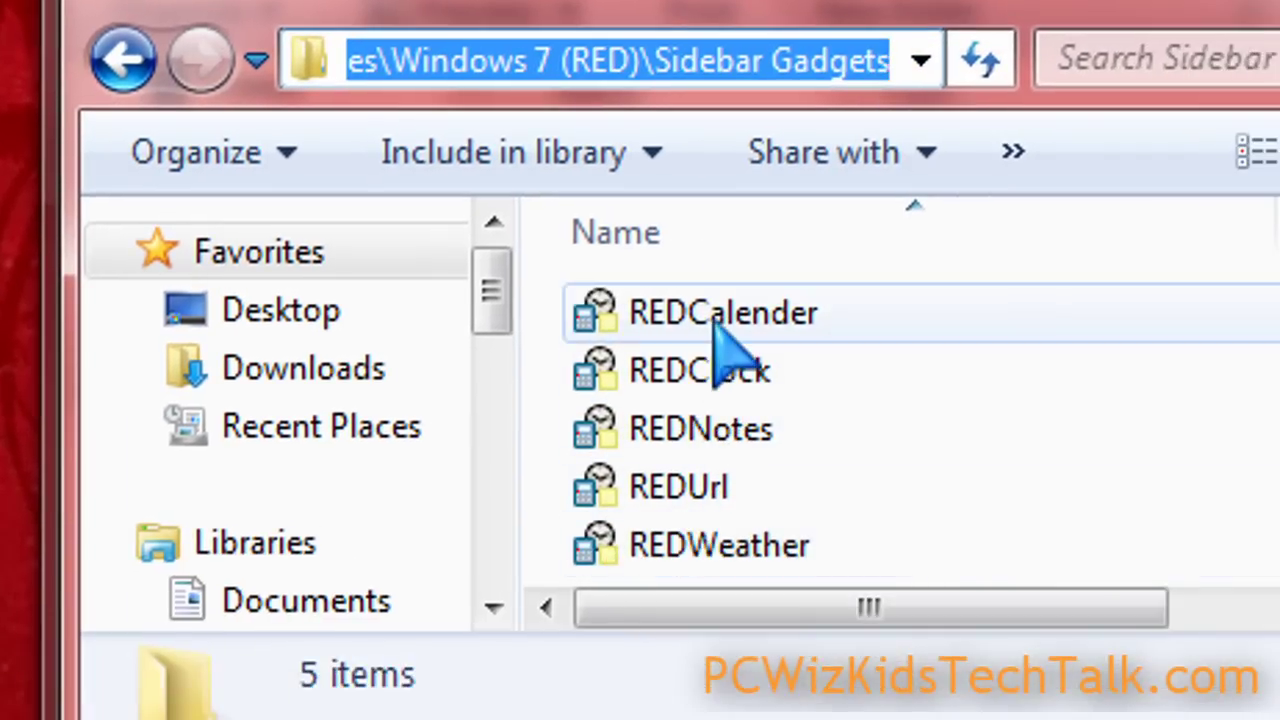
pyautogui.doubleClick(814, 423)
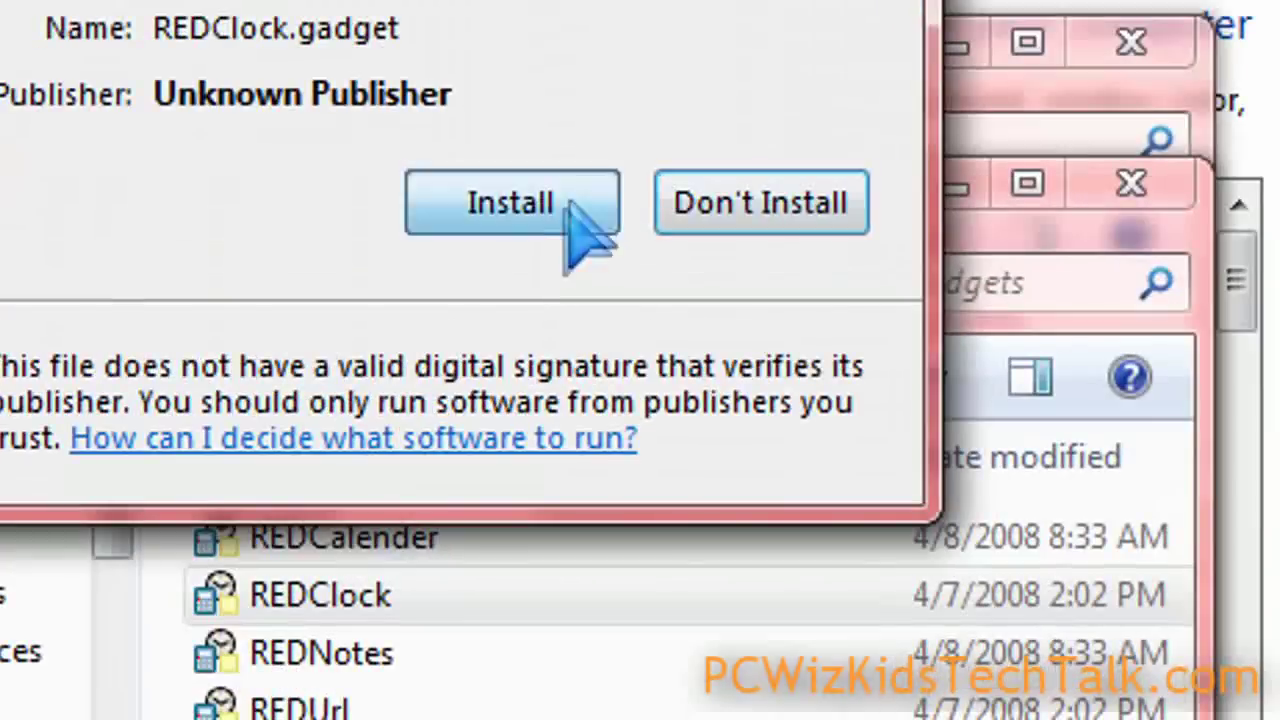
pyautogui.click(568, 198)
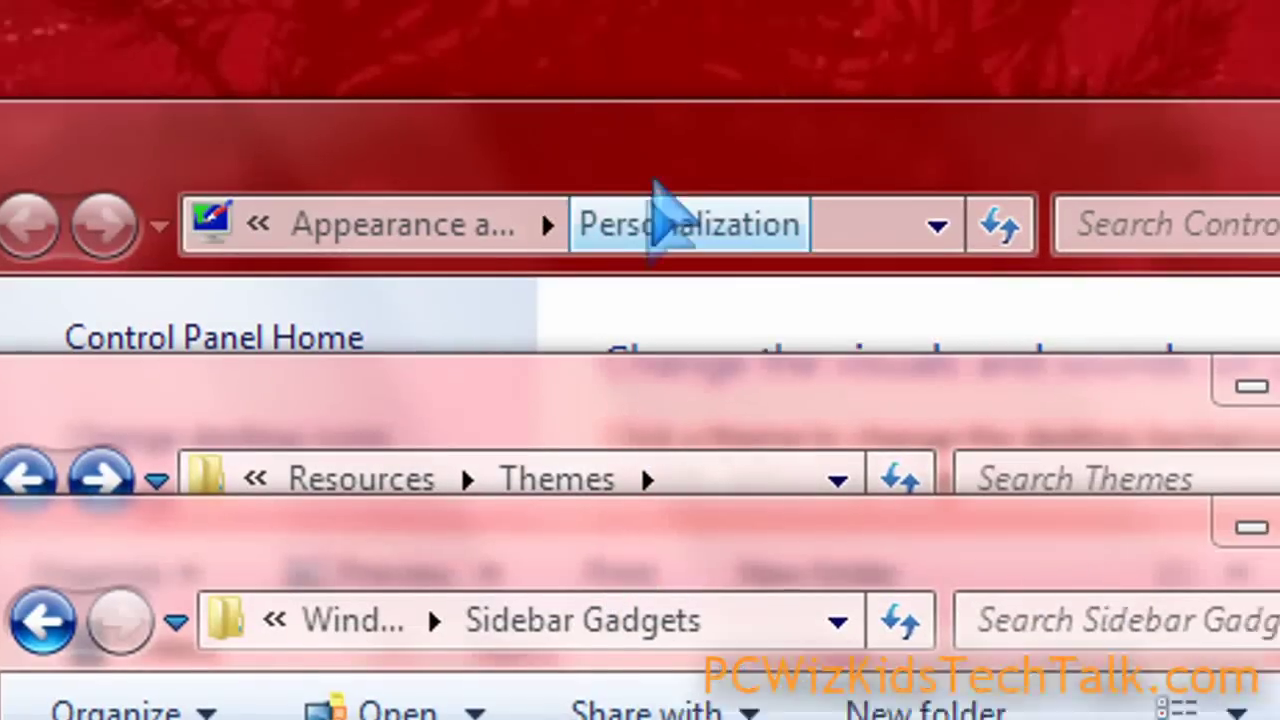
# Bring Personalization forward and scroll to confirm Windows7(RED) with the REDTheme background.
pyautogui.click(662, 192)
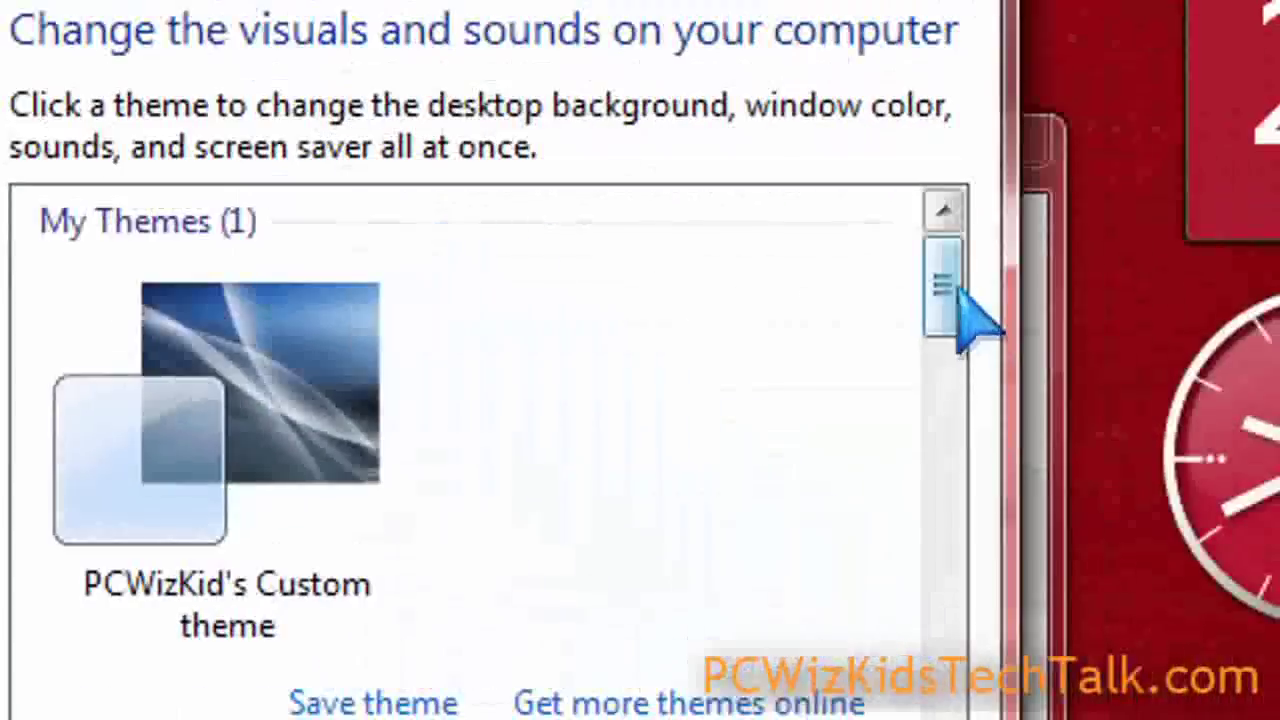
pyautogui.moveTo(957, 286); pyautogui.dragTo(945, 590)
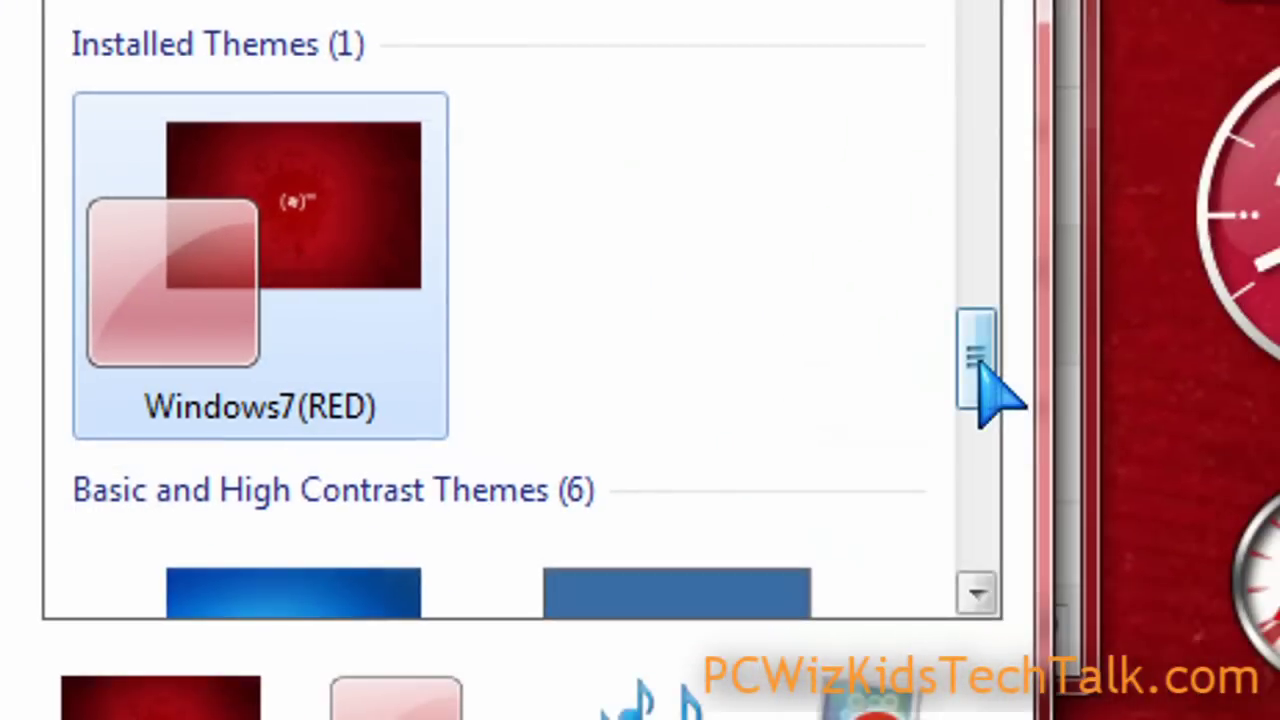
pyautogui.moveTo(1080, 460); pyautogui.dragTo(1080, 275)
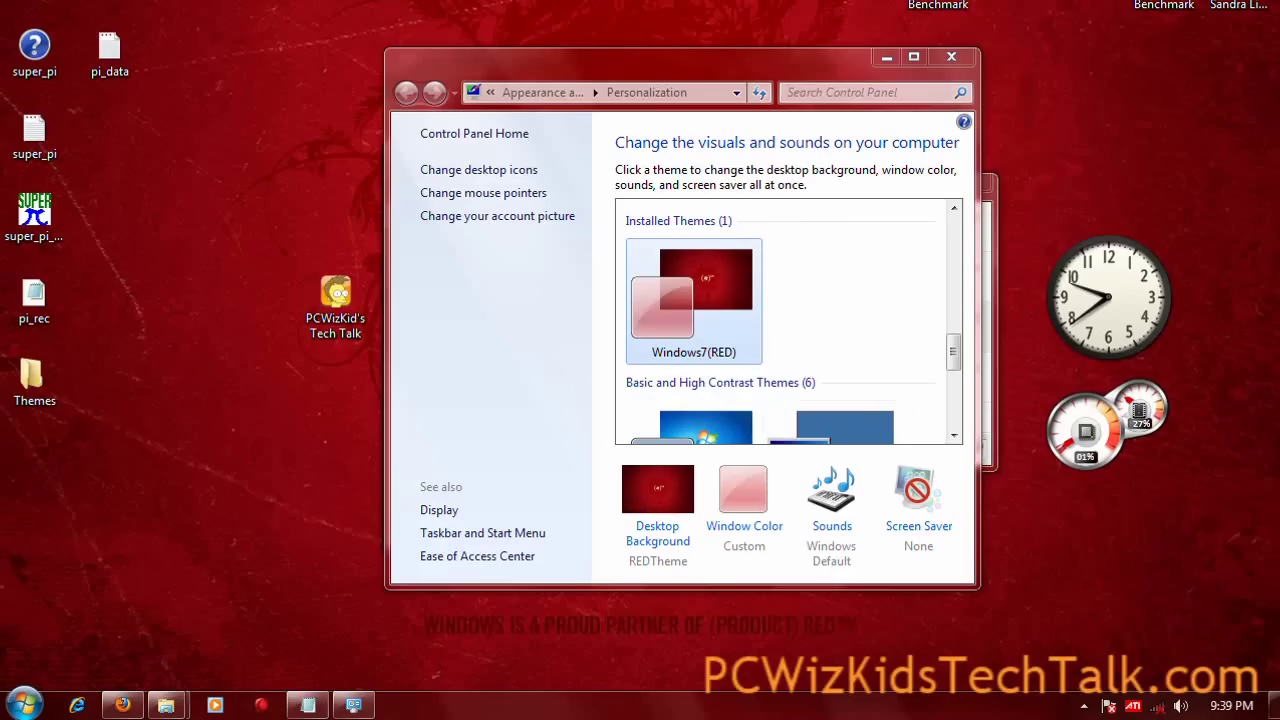